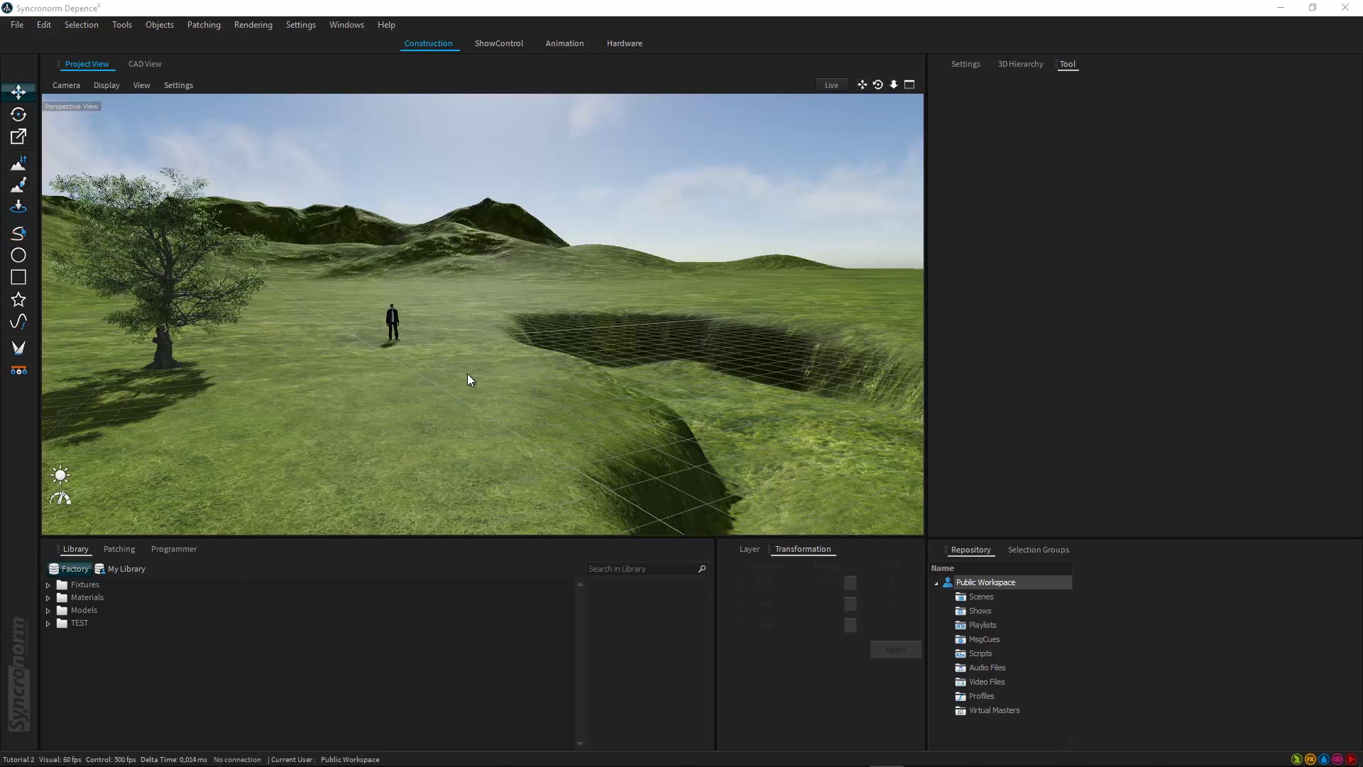
# - Activate the Terrain Painter and add the Flooded Mud material from the Nature Ground library as a new layer beside Grass
pyautogui.click(20, 186)
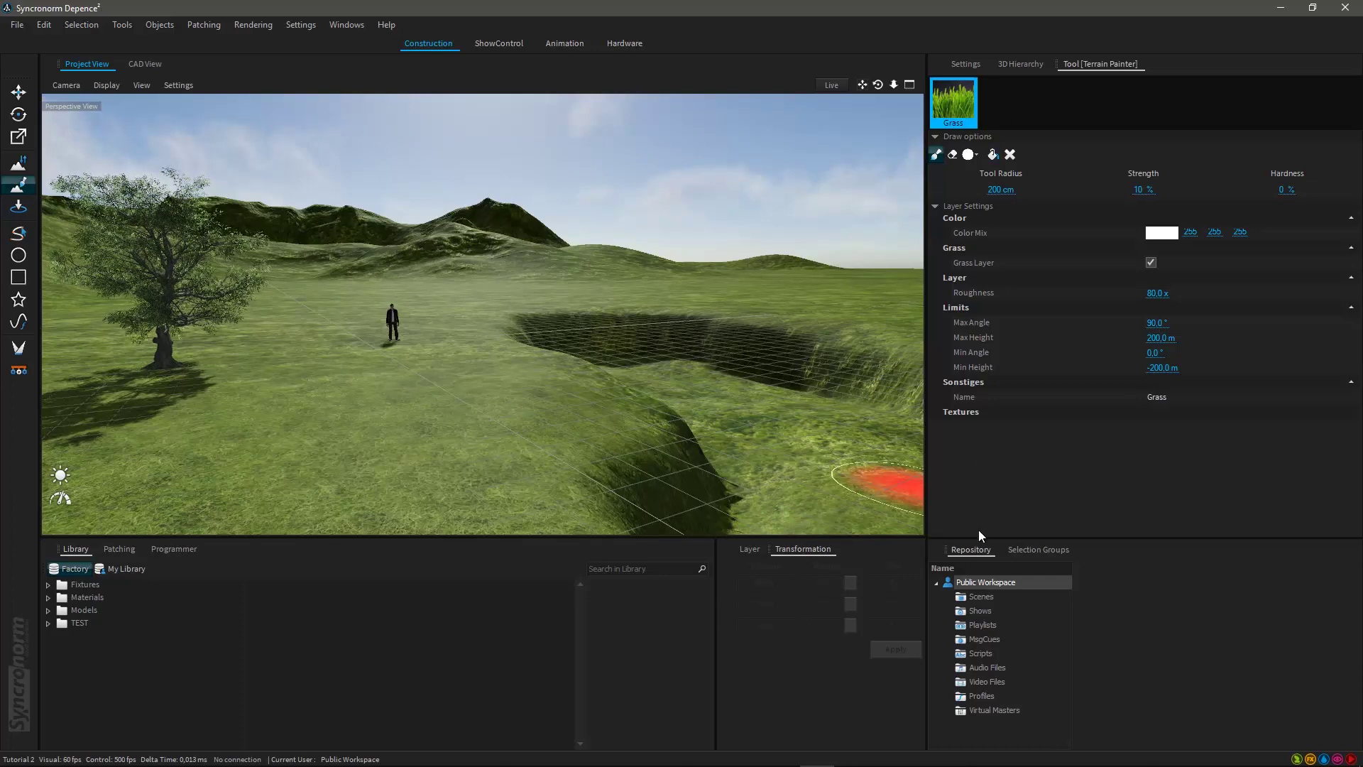
pyautogui.click(49, 597)
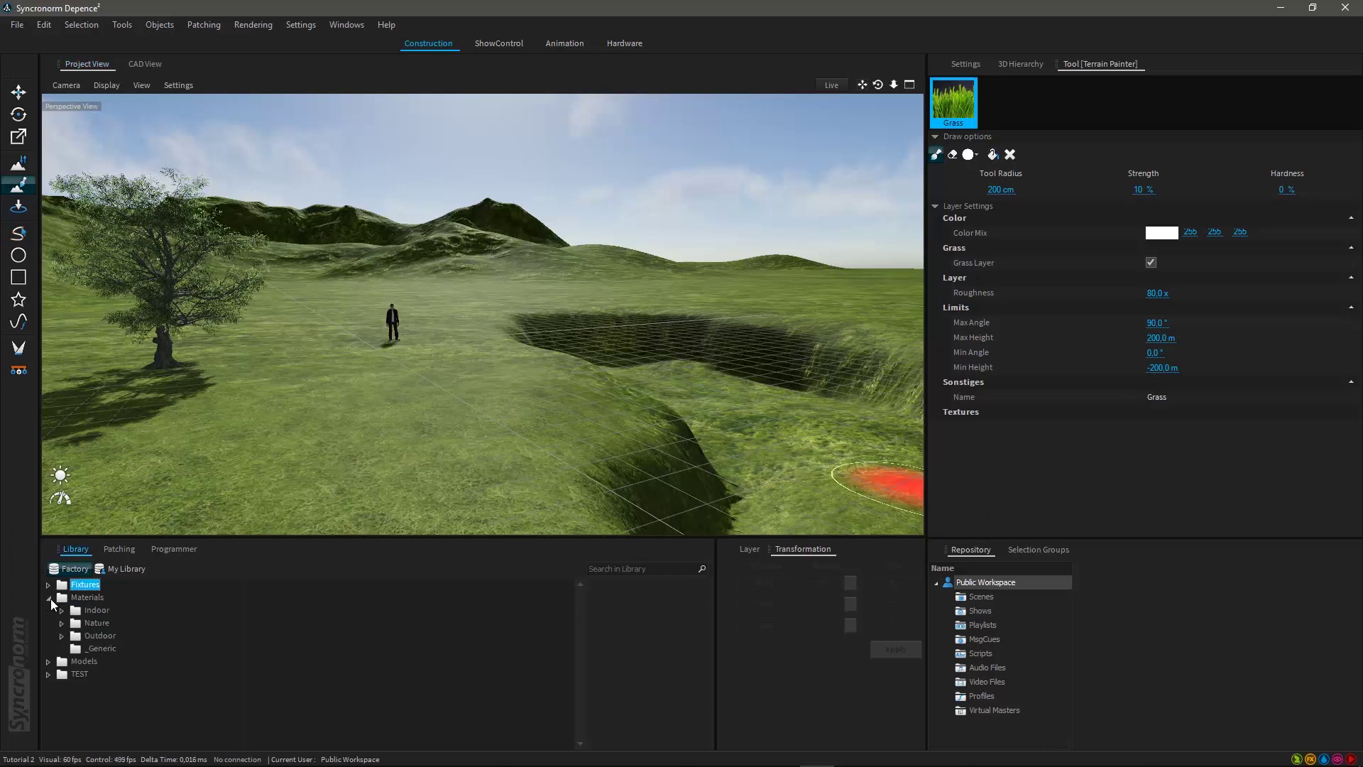
pyautogui.click(62, 623)
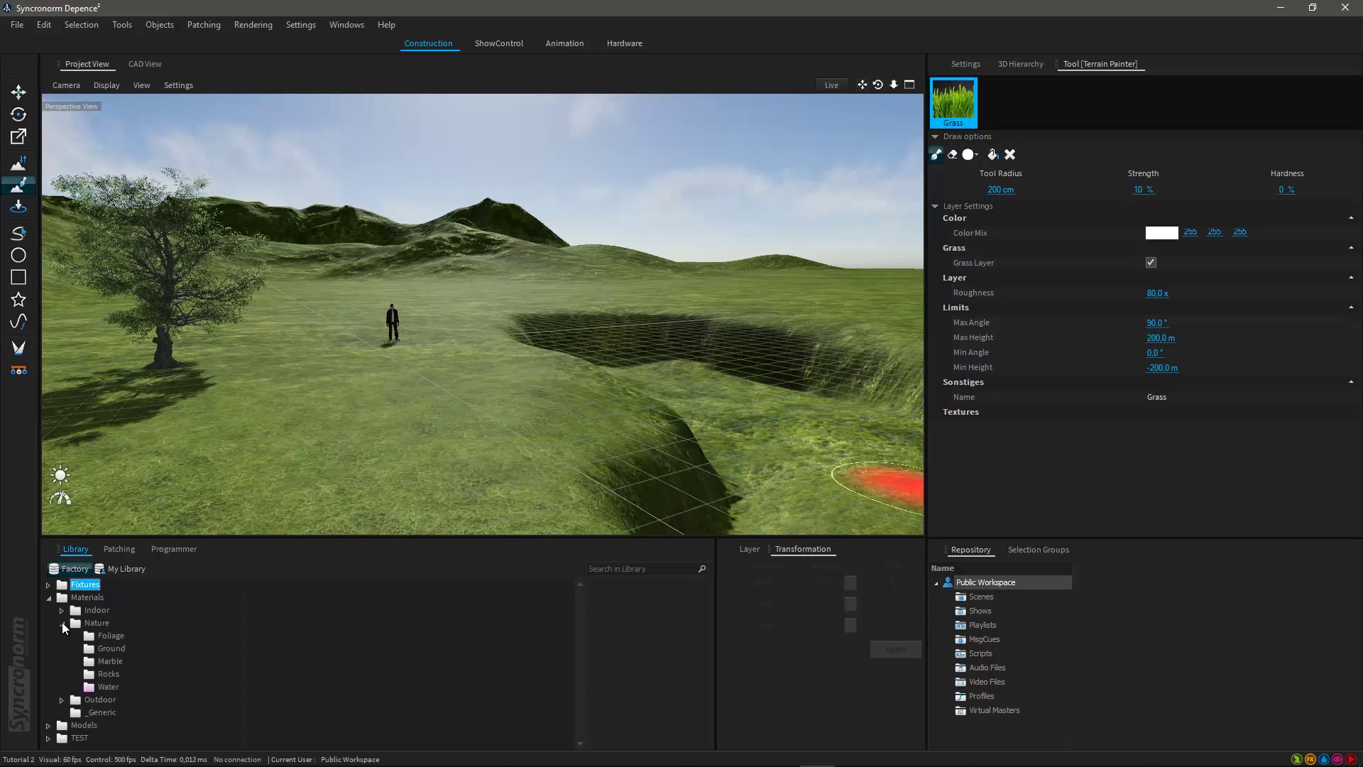
pyautogui.click(112, 649)
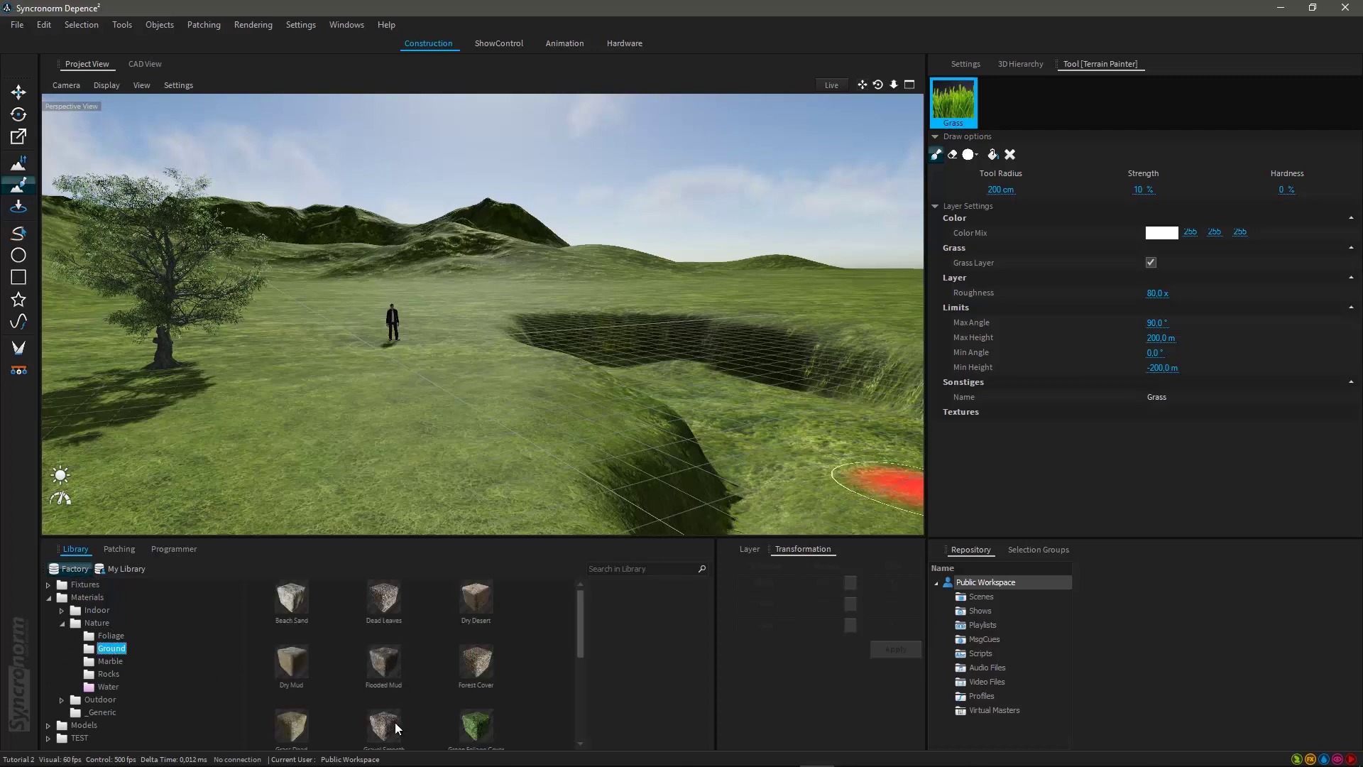
pyautogui.click(393, 668)
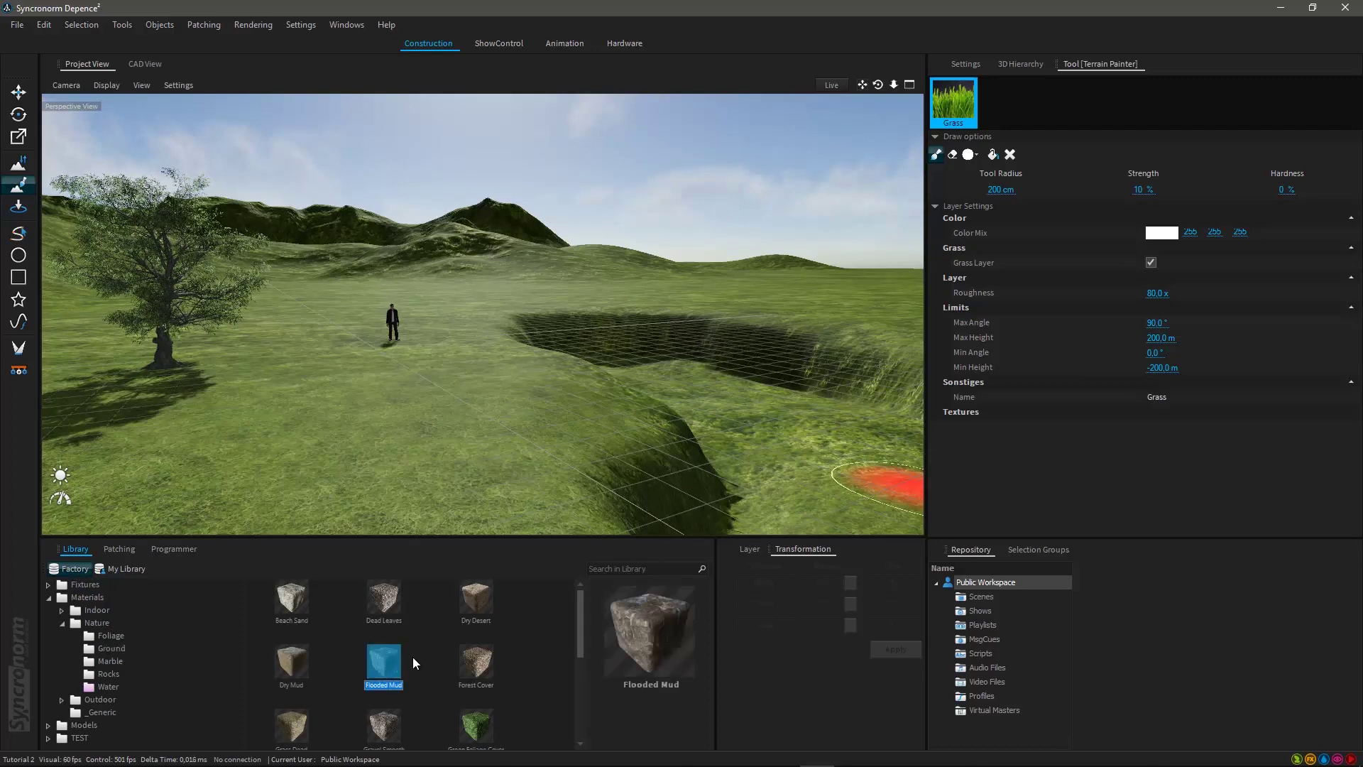
pyautogui.moveTo(393, 664)
pyautogui.mouseDown()
pyautogui.moveTo(552, 677)
pyautogui.moveTo(882, 661)
pyautogui.moveTo(1015, 434)
pyautogui.moveTo(1002, 104)
pyautogui.mouseUp()
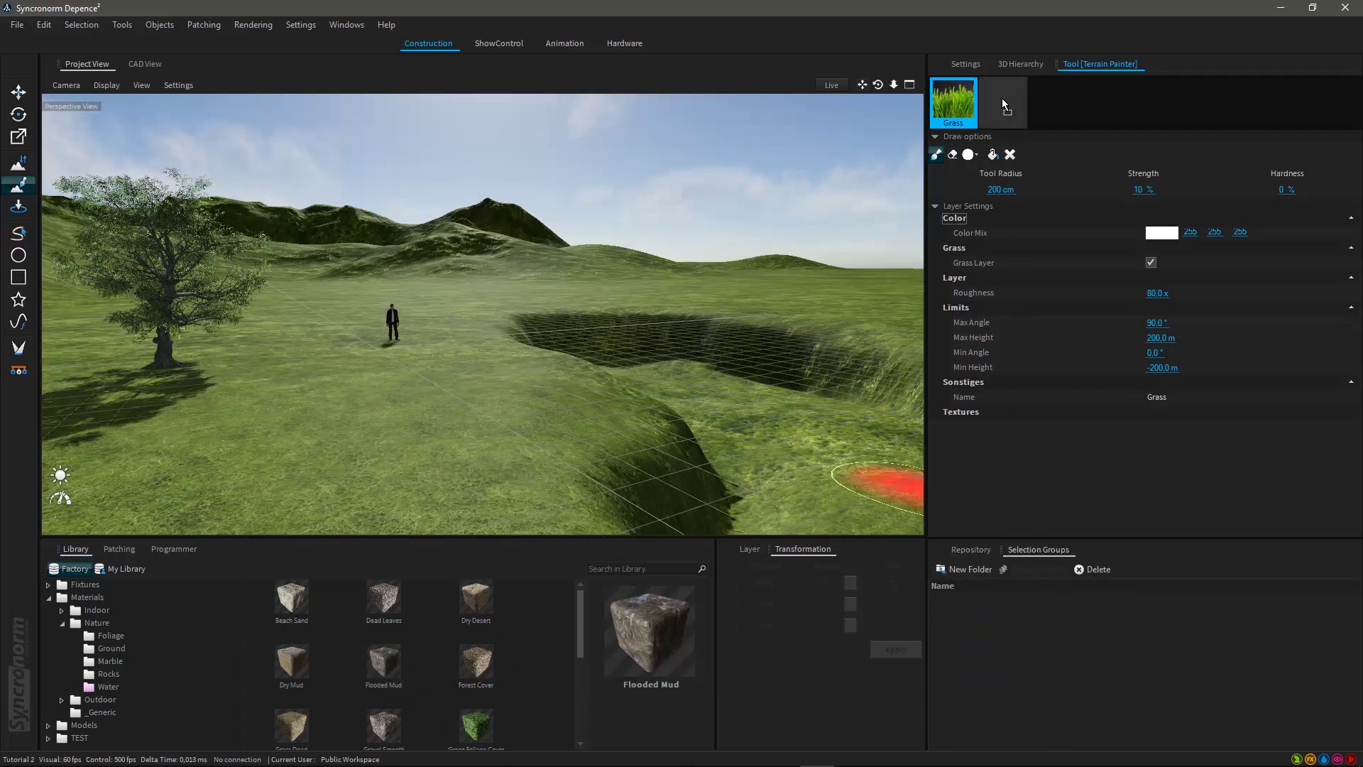
pyautogui.moveTo(1003, 101); pyautogui.dragTo(1003, 100)
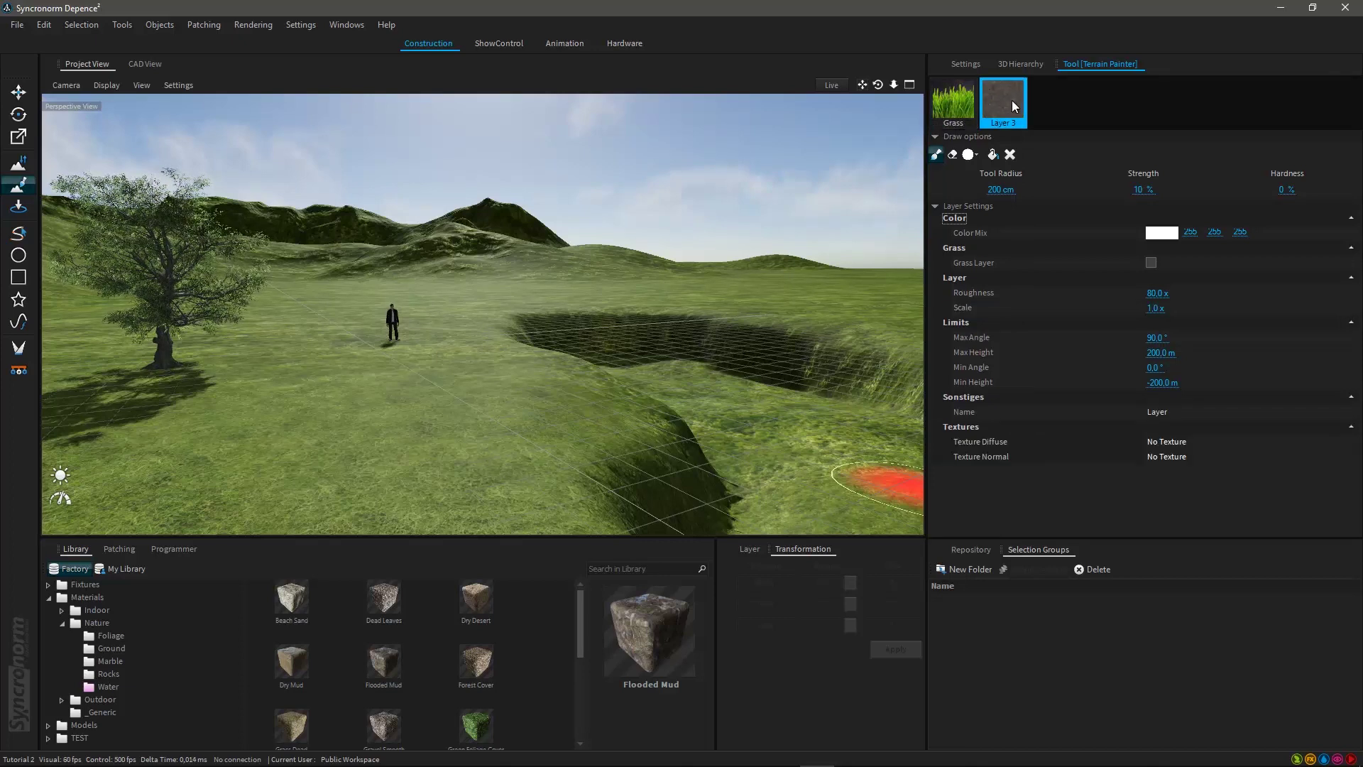
# - Paint a broad Flooded Mud patch on the grass in front of the standing figure
pyautogui.click(936, 158)
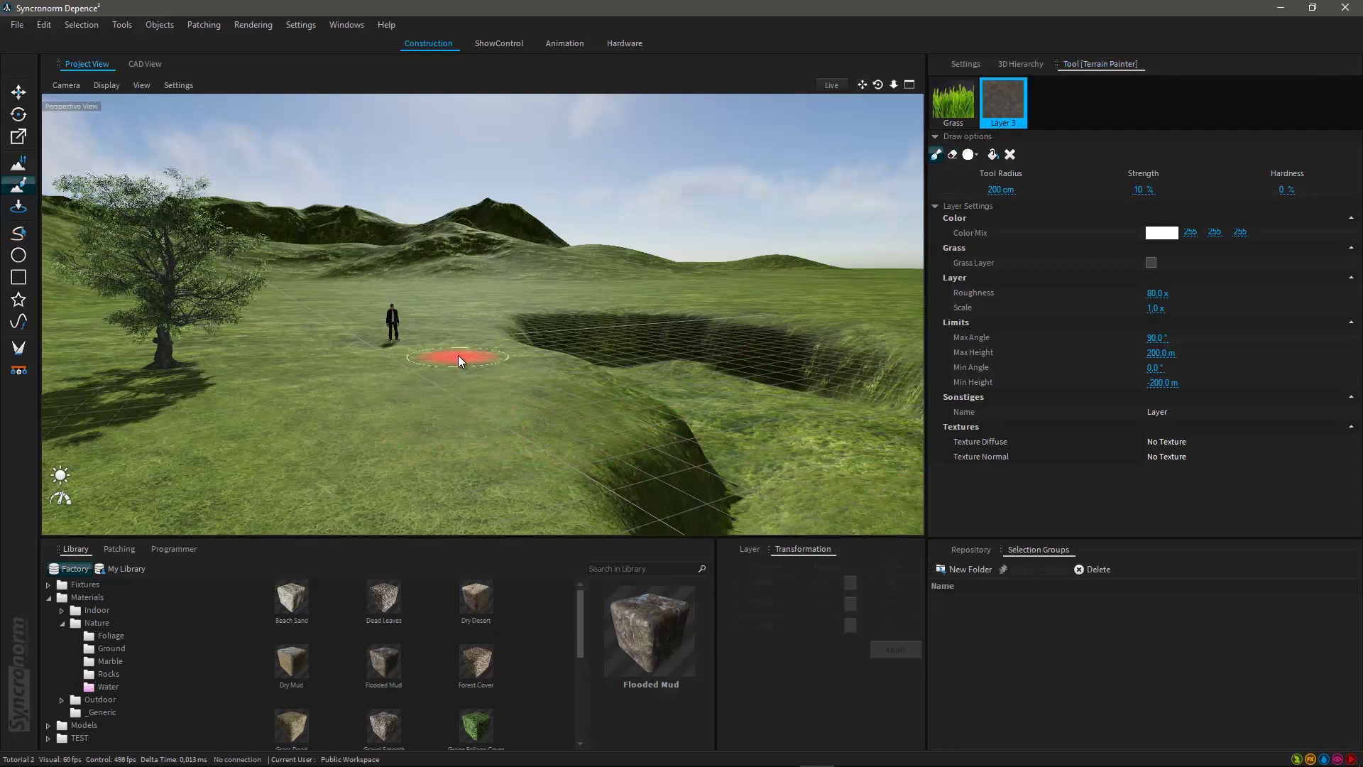
pyautogui.moveTo(467, 344)
pyautogui.mouseDown()
pyautogui.moveTo(454, 417)
pyautogui.moveTo(403, 409)
pyautogui.moveTo(424, 342)
pyautogui.mouseUp()
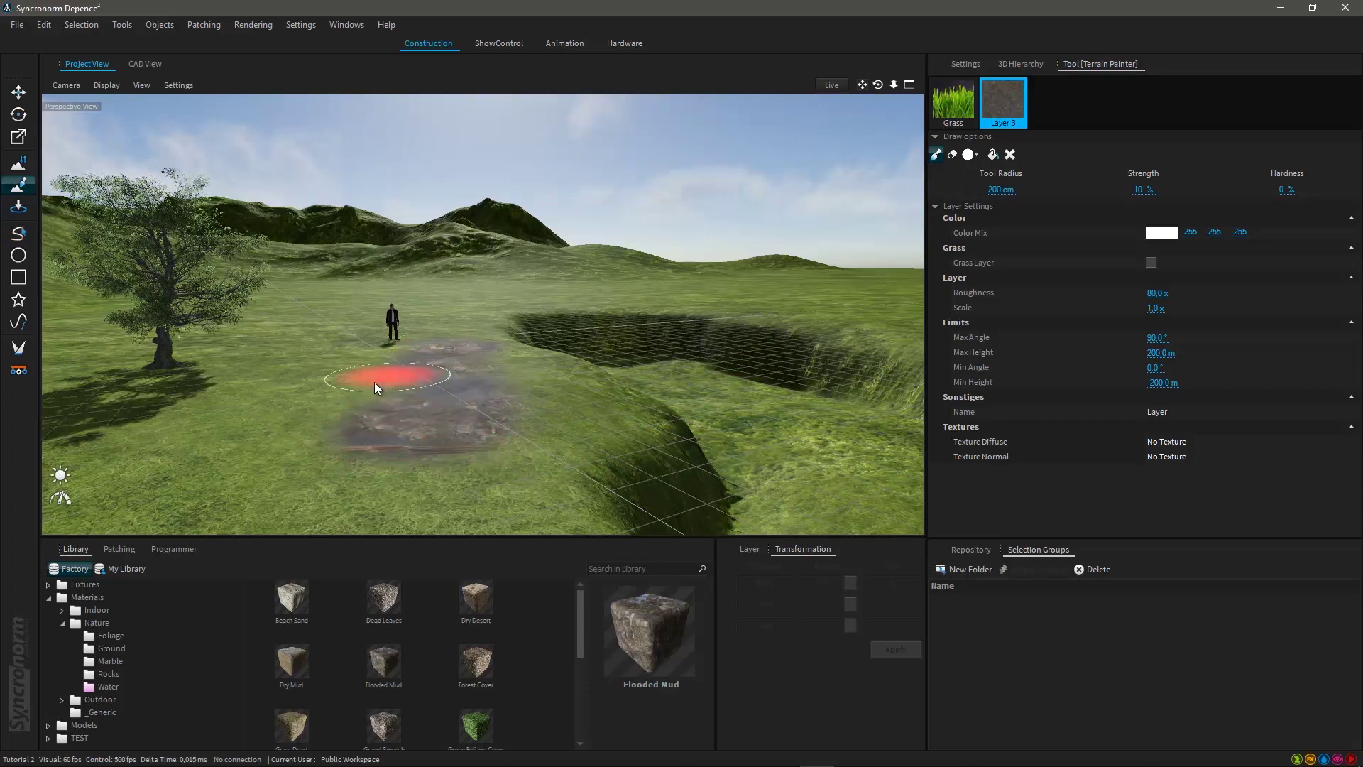
pyautogui.moveTo(375, 384)
pyautogui.mouseDown()
pyautogui.moveTo(323, 358)
pyautogui.moveTo(319, 404)
pyautogui.moveTo(497, 359)
pyautogui.moveTo(518, 398)
pyautogui.moveTo(316, 448)
pyautogui.moveTo(308, 358)
pyautogui.moveTo(222, 440)
pyautogui.moveTo(358, 495)
pyautogui.moveTo(586, 406)
pyautogui.moveTo(467, 386)
pyautogui.mouseUp()
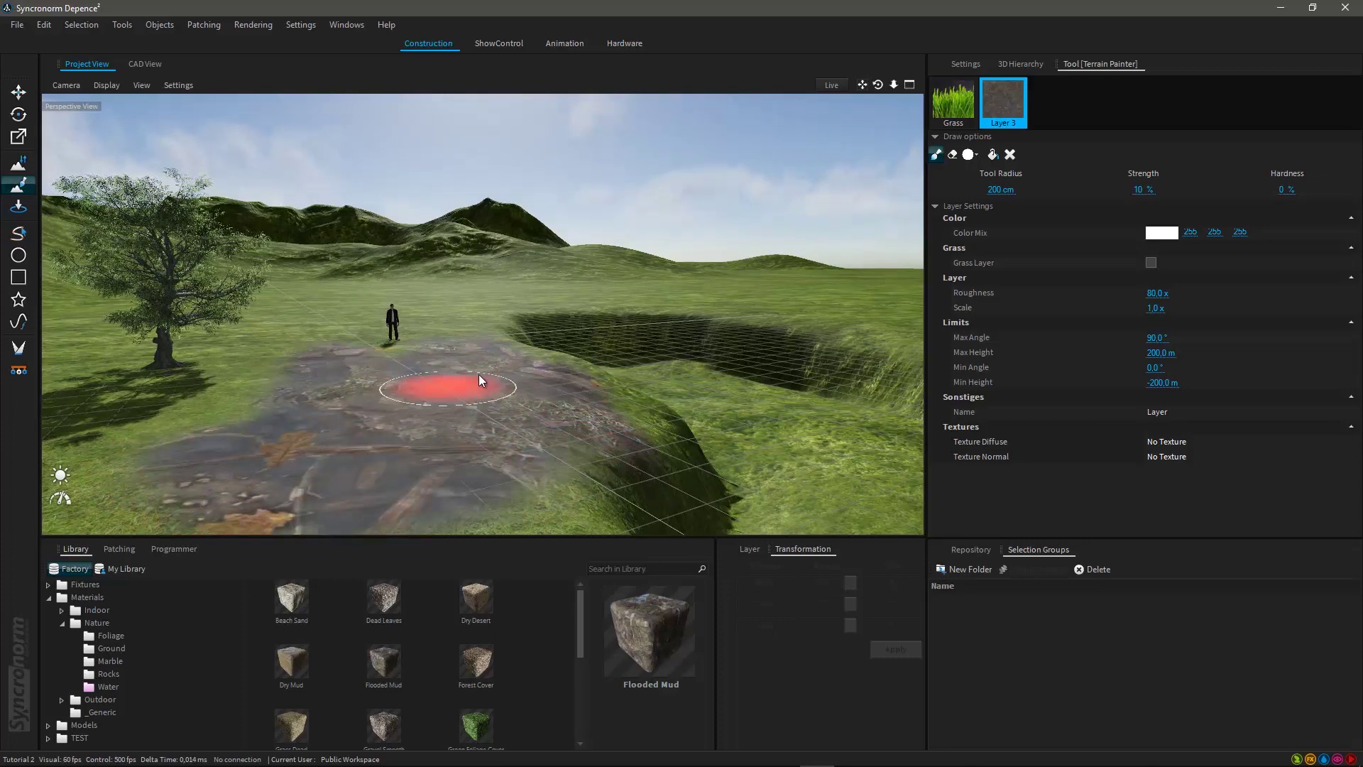
pyautogui.scroll(-3, 483, 361)
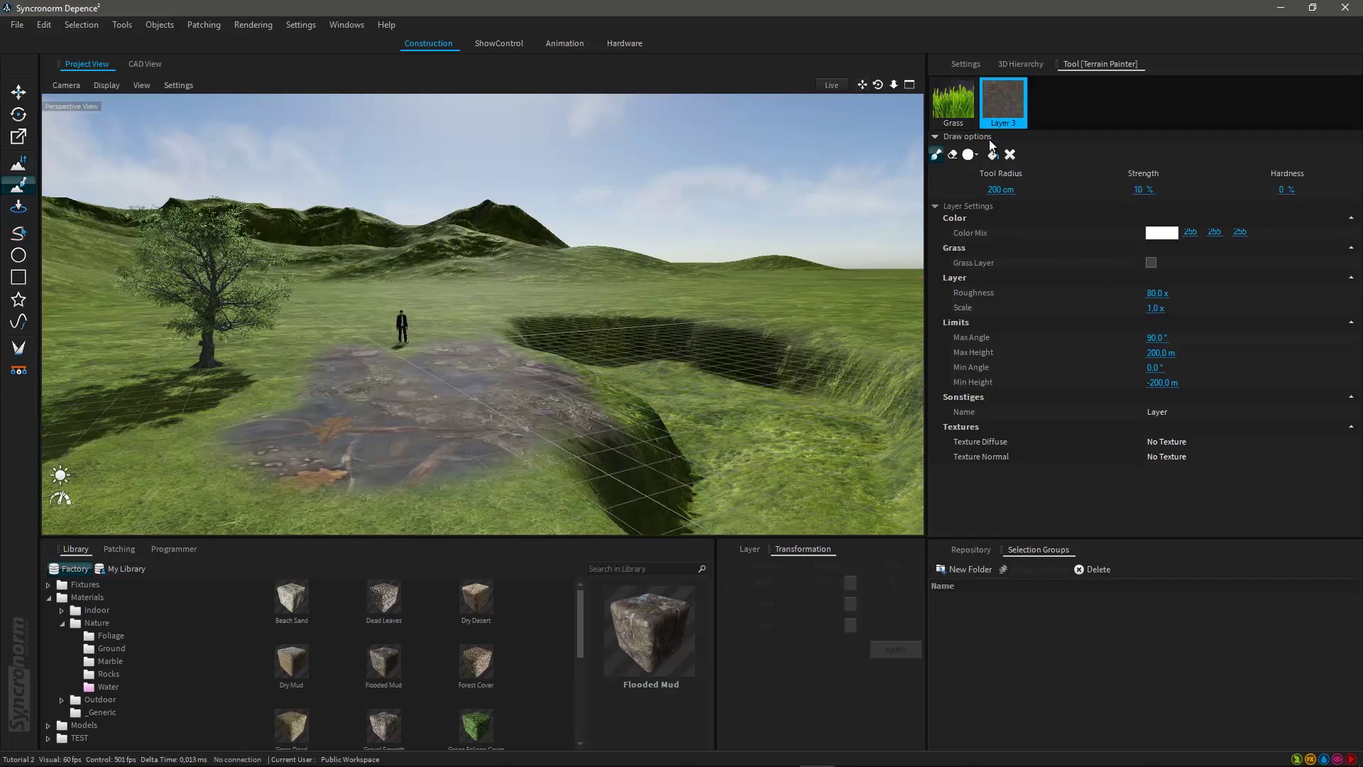
# - Set the Flooded Mud layer's roughness to 88.0 and its texture scale to 4.0
pyautogui.click(953, 109)
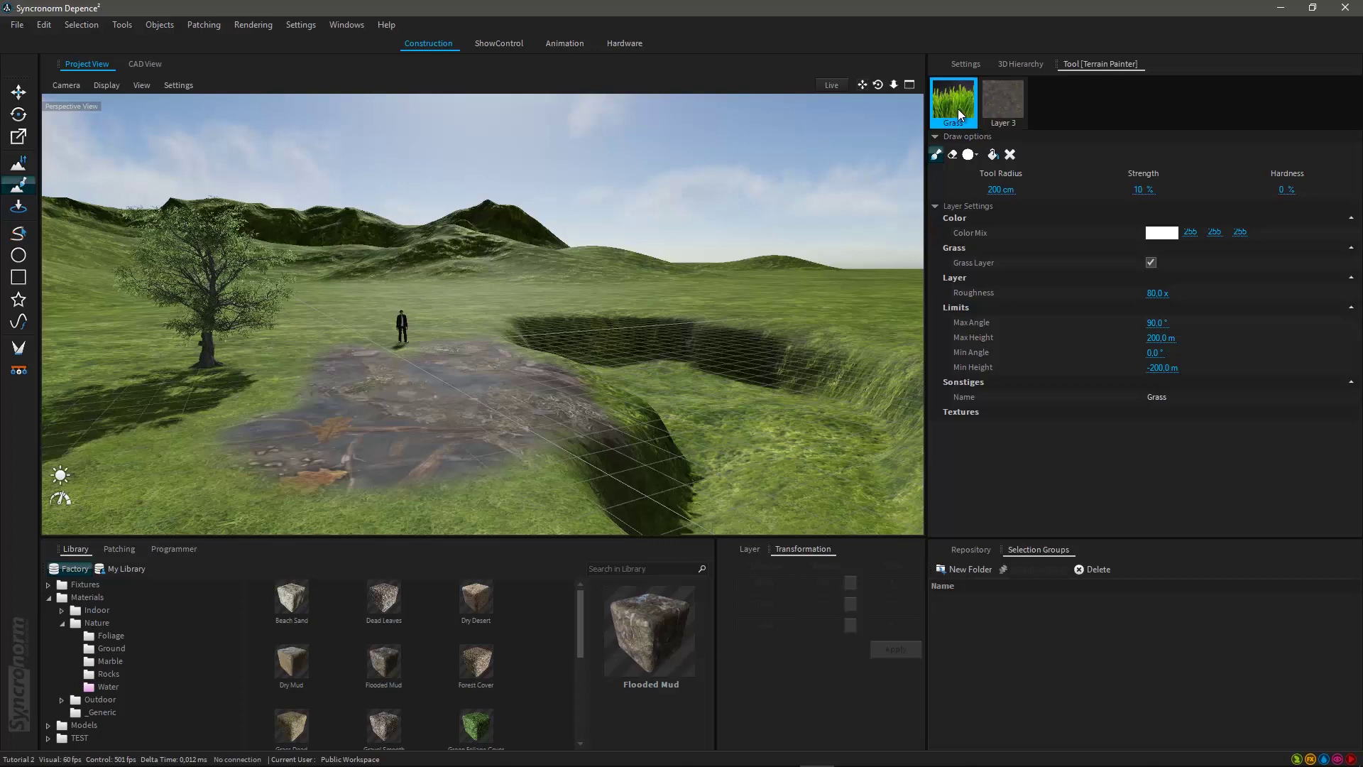
pyautogui.click(1005, 110)
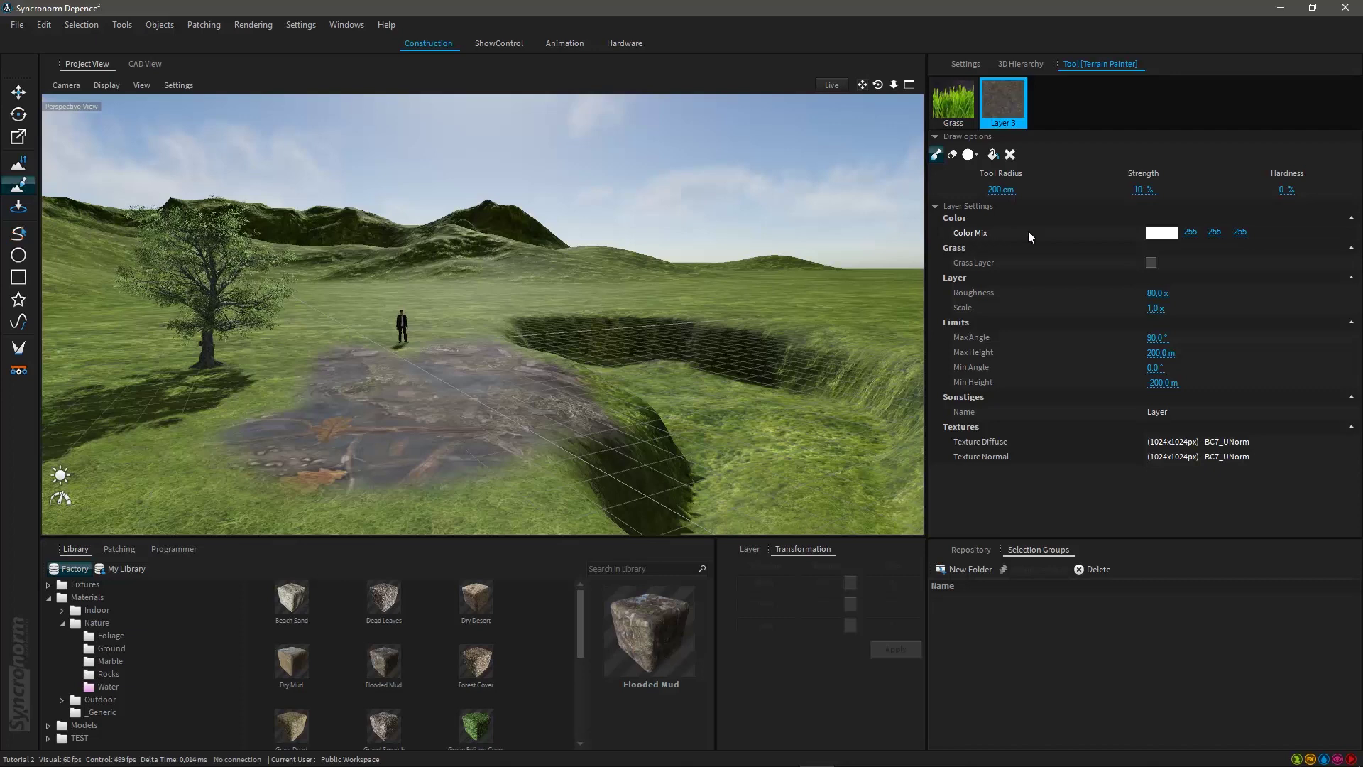
pyautogui.click(1093, 229)
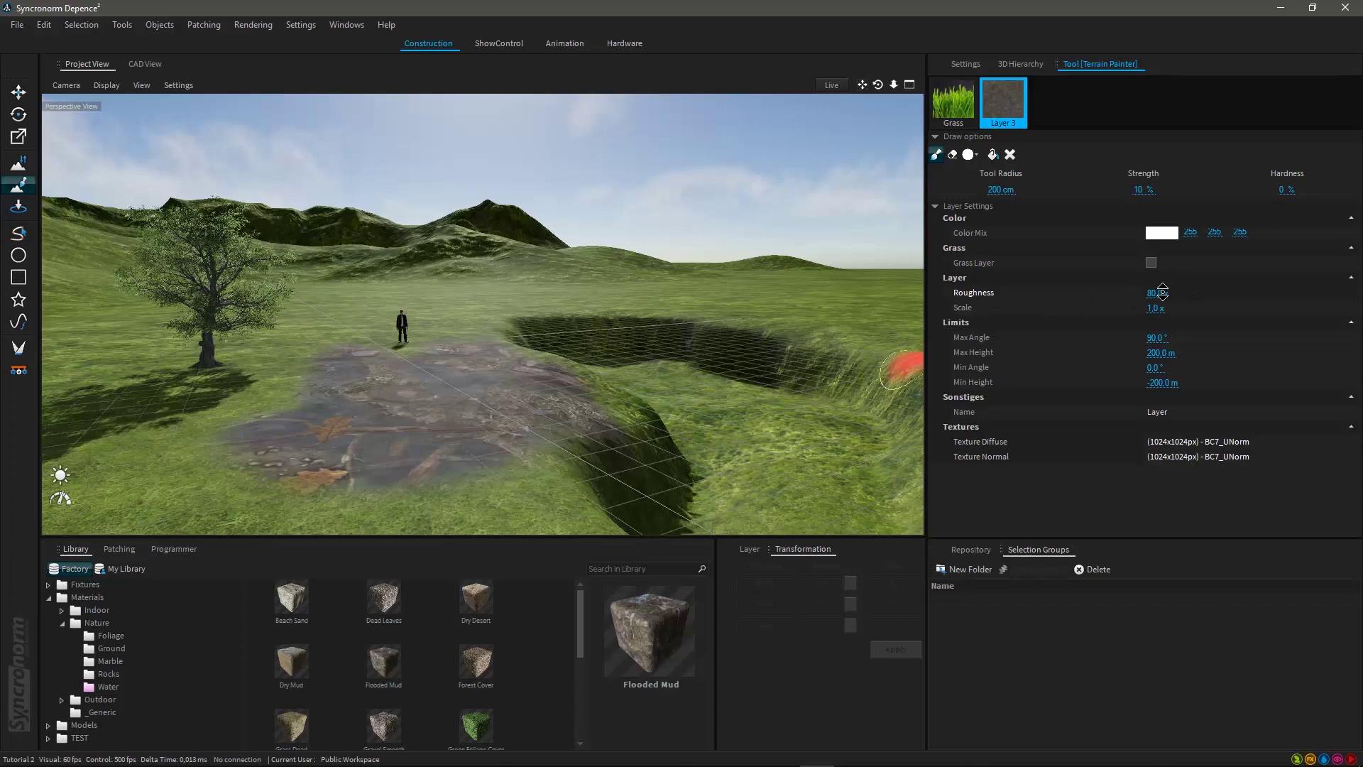
pyautogui.moveTo(1175, 292); pyautogui.dragTo(1178, 283)
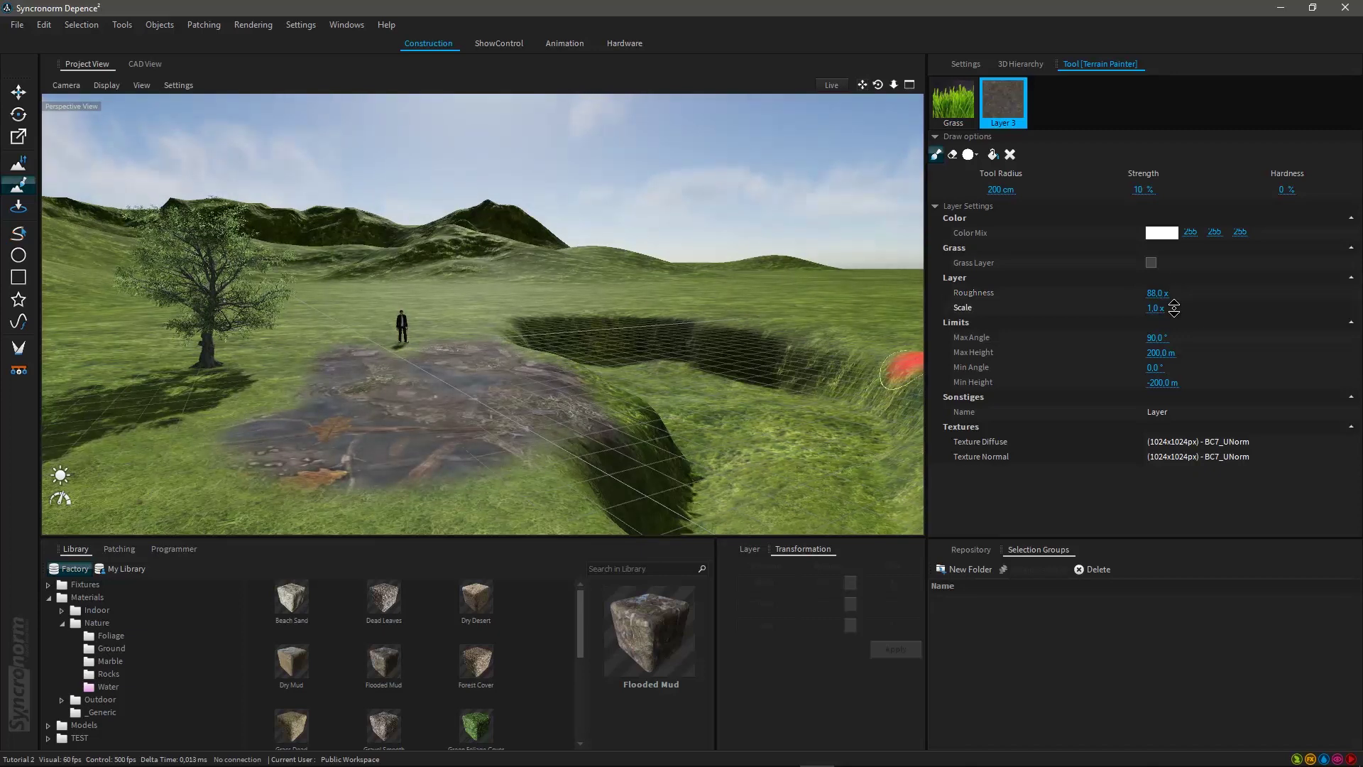
pyautogui.moveTo(1174, 309); pyautogui.dragTo(1175, 300)
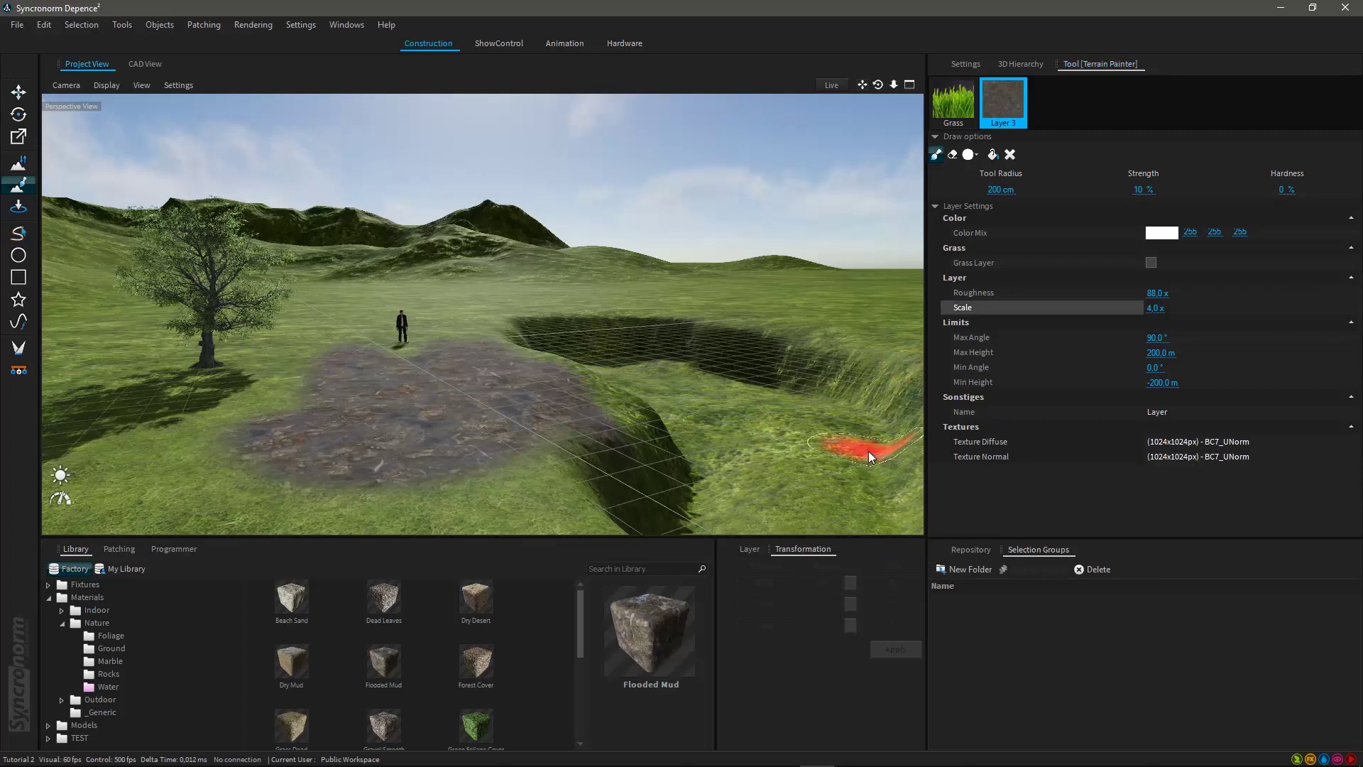
# - Erase the near part of the painted mud patch so that the grass shows again
pyautogui.scroll(3, 456, 395)
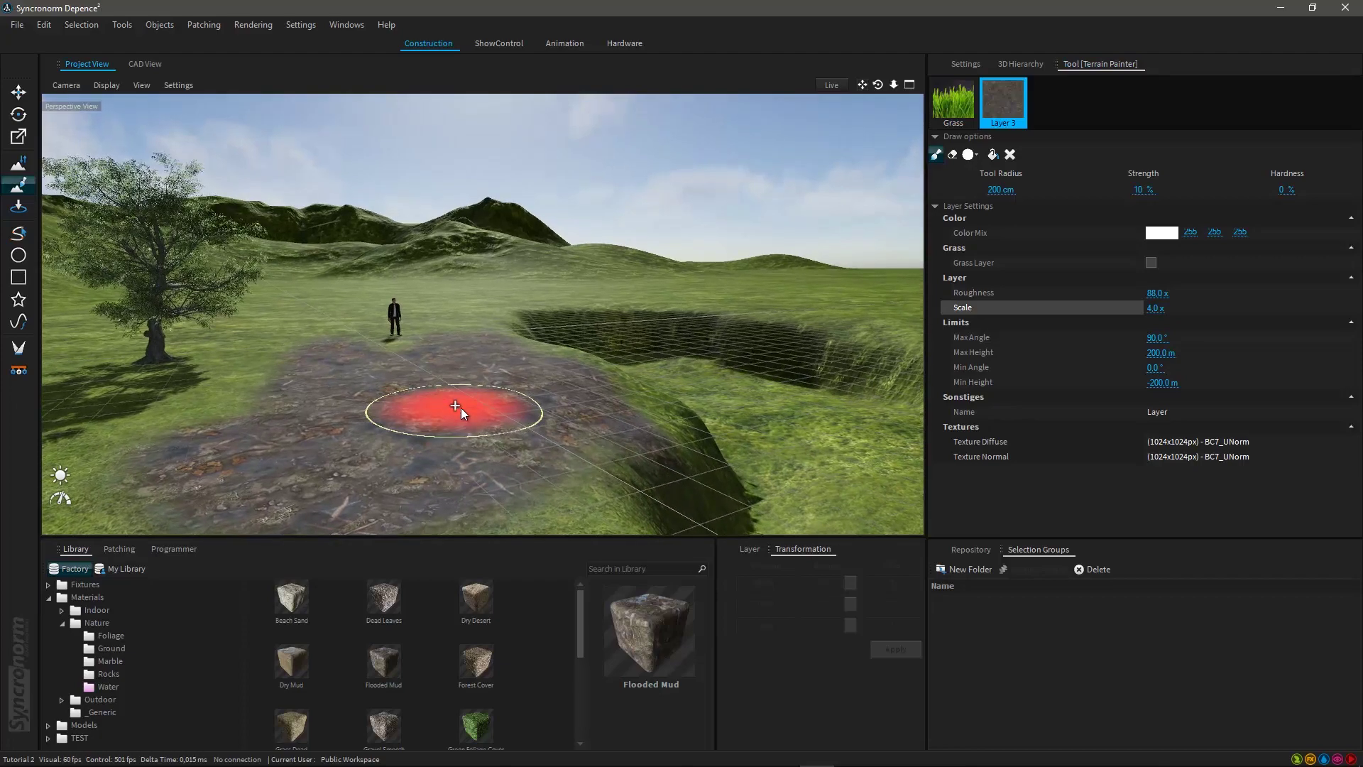
pyautogui.moveTo(462, 408)
pyautogui.mouseDown(button='right')
pyautogui.moveTo(586, 436)
pyautogui.moveTo(433, 407)
pyautogui.mouseUp(button='right')
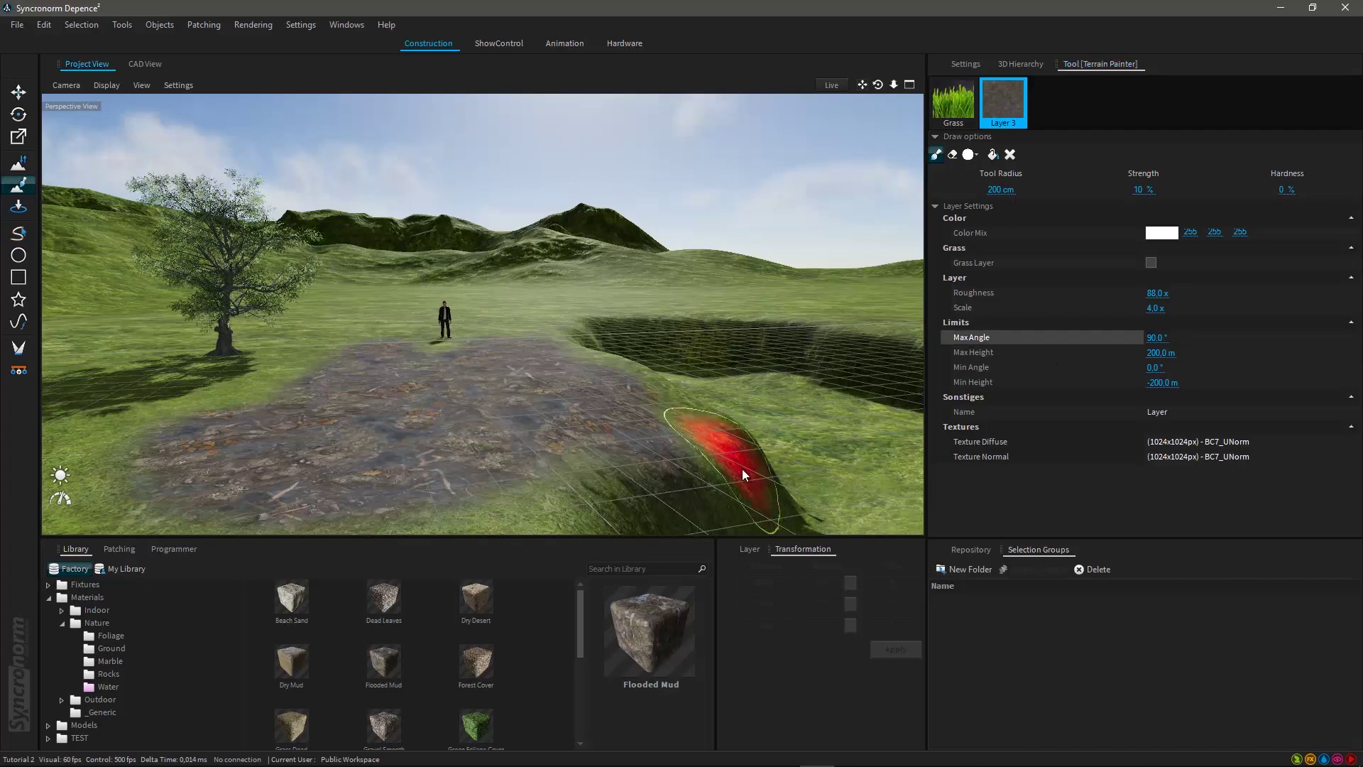
pyautogui.scroll(-5, 743, 469)
pyautogui.scroll(-4, 575, 402)
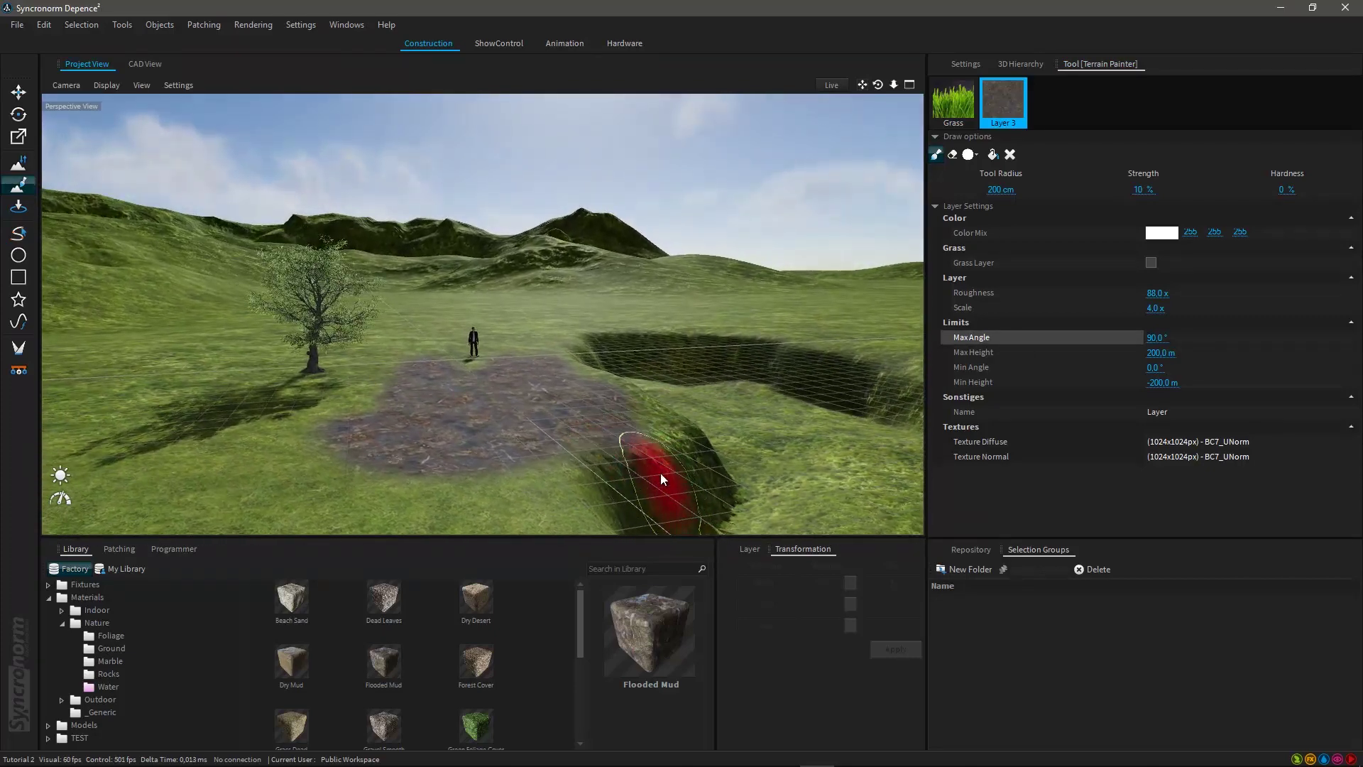
pyautogui.scroll(3, 564, 405)
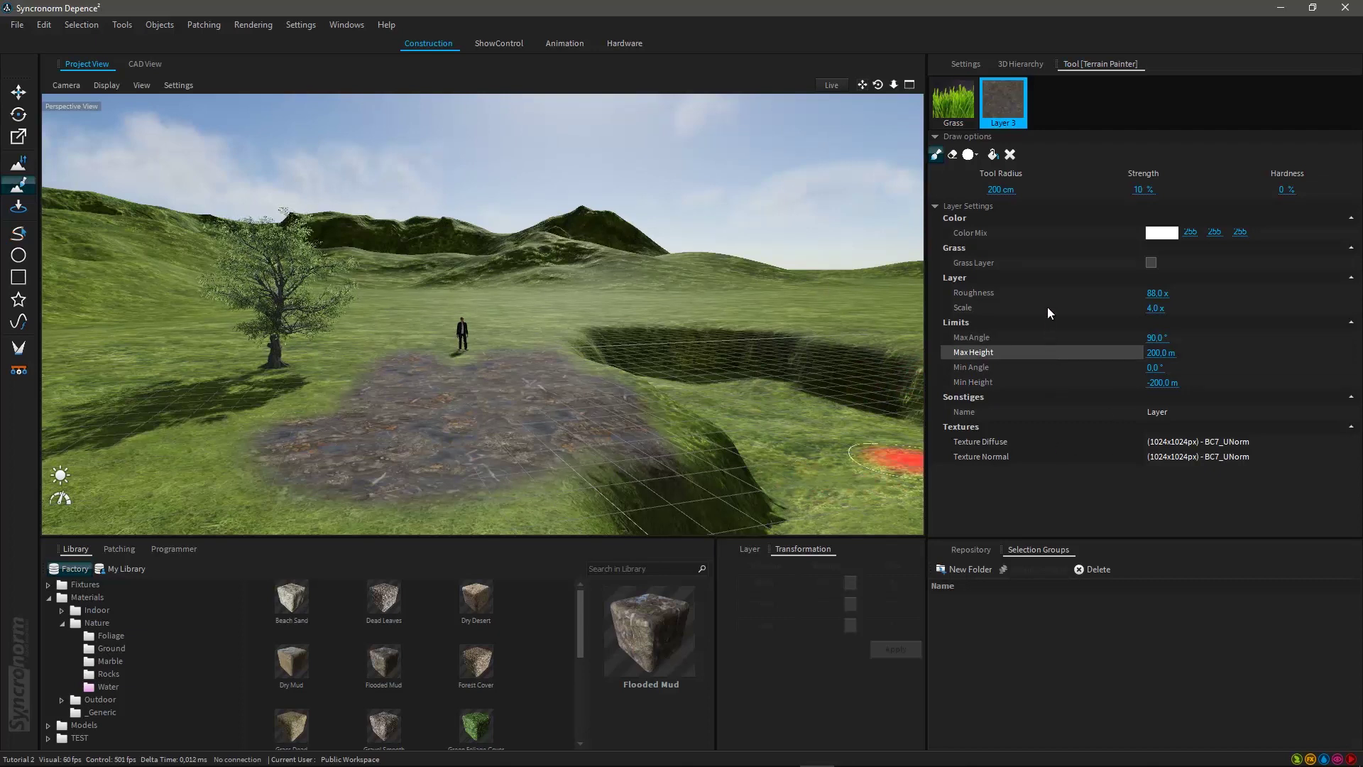
pyautogui.click(954, 158)
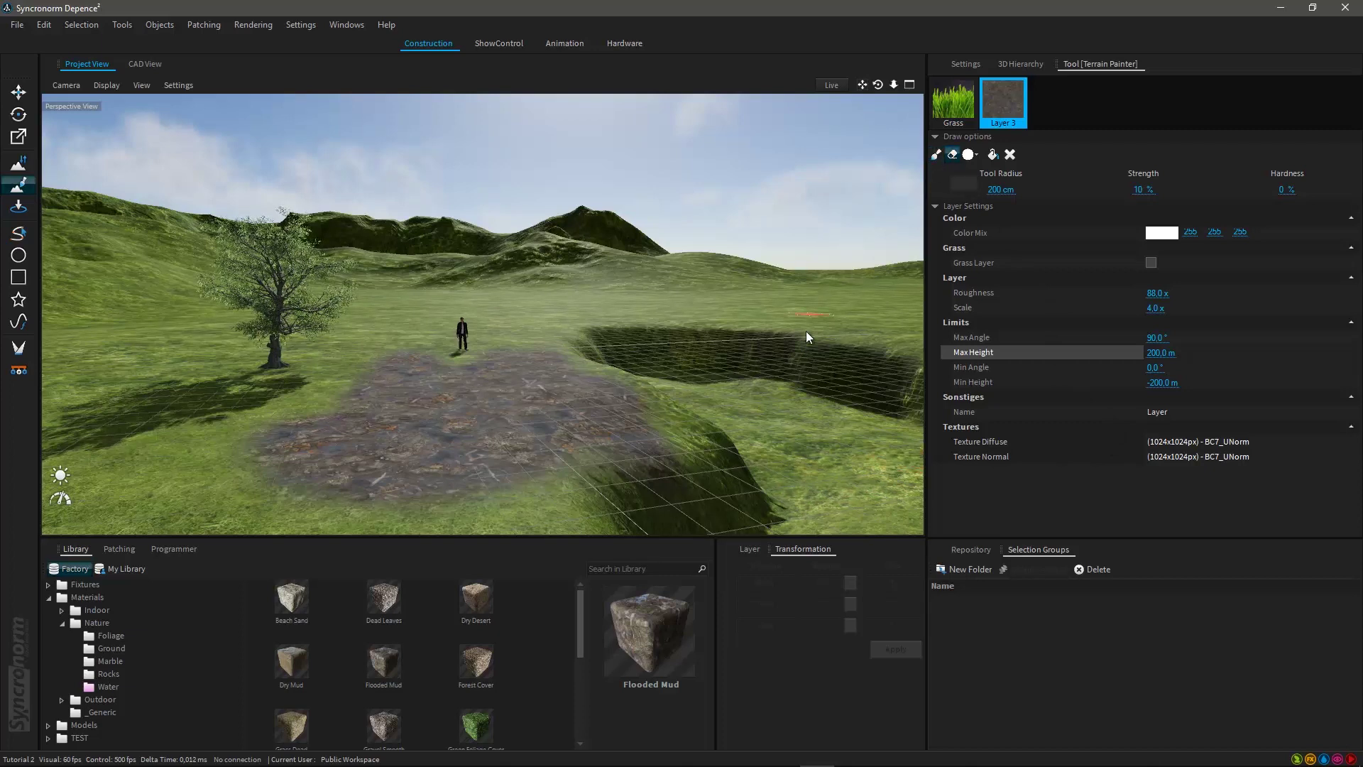
pyautogui.moveTo(485, 473)
pyautogui.mouseDown()
pyautogui.moveTo(350, 480)
pyautogui.moveTo(274, 444)
pyautogui.moveTo(355, 475)
pyautogui.moveTo(559, 463)
pyautogui.moveTo(653, 419)
pyautogui.moveTo(558, 468)
pyautogui.moveTo(368, 448)
pyautogui.moveTo(298, 404)
pyautogui.moveTo(373, 461)
pyautogui.moveTo(419, 469)
pyautogui.moveTo(473, 399)
pyautogui.mouseUp()
pyautogui.moveTo(473, 399)
pyautogui.mouseDown(button='right')
pyautogui.moveTo(527, 424)
pyautogui.moveTo(527, 397)
pyautogui.mouseUp(button='right')
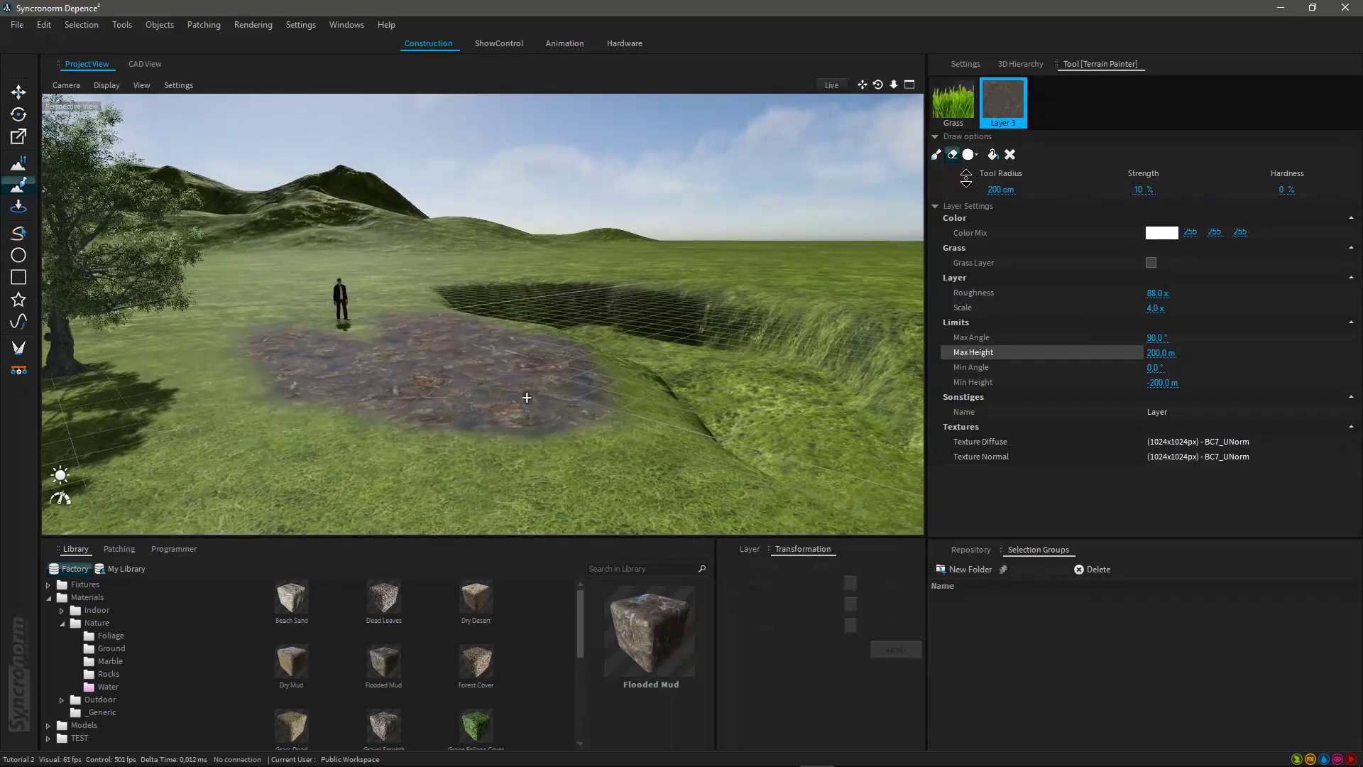
# - Choose brush Pattern 3 and paint irregular mud patches on the grass near the existing mud area
pyautogui.click(971, 155)
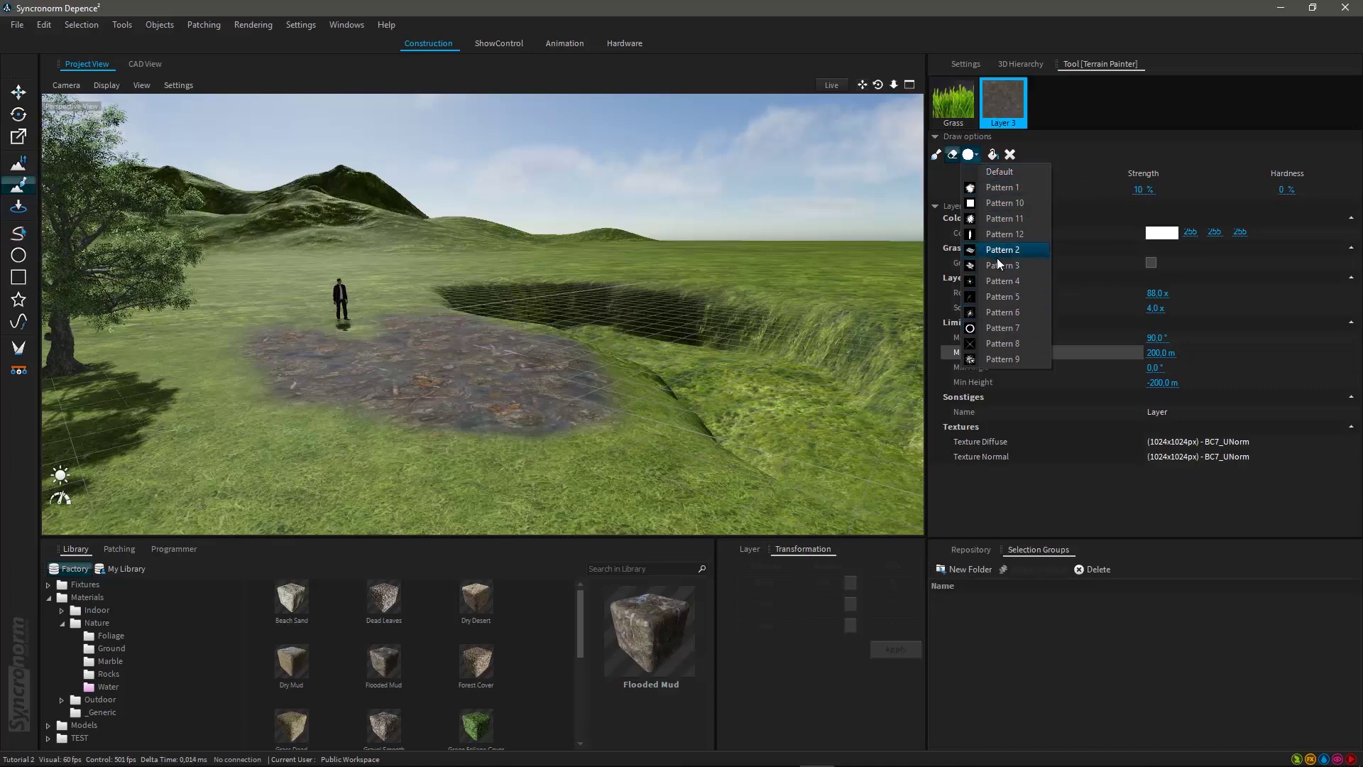
pyautogui.click(995, 265)
pyautogui.click(939, 155)
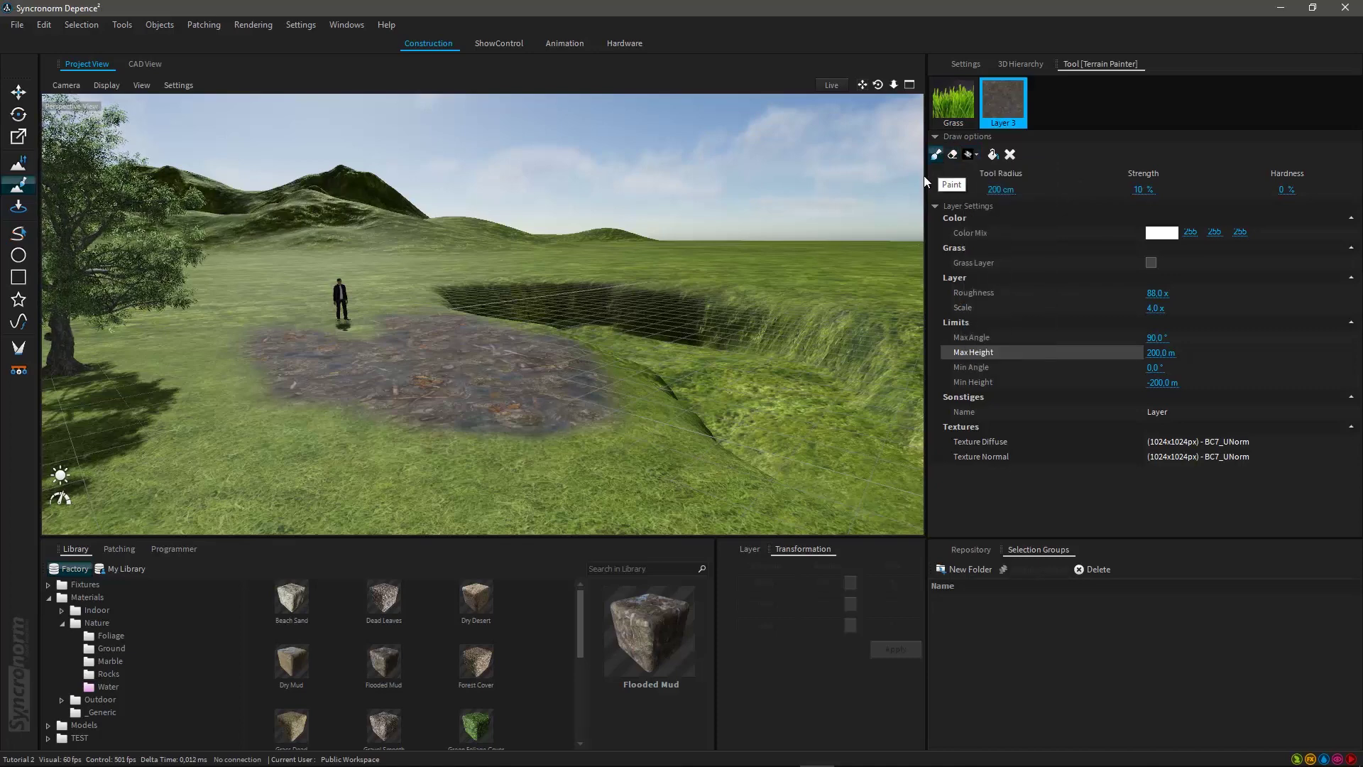
pyautogui.scroll(-3, 591, 365)
pyautogui.moveTo(530, 469)
pyautogui.mouseDown()
pyautogui.moveTo(398, 467)
pyautogui.moveTo(250, 429)
pyautogui.mouseUp()
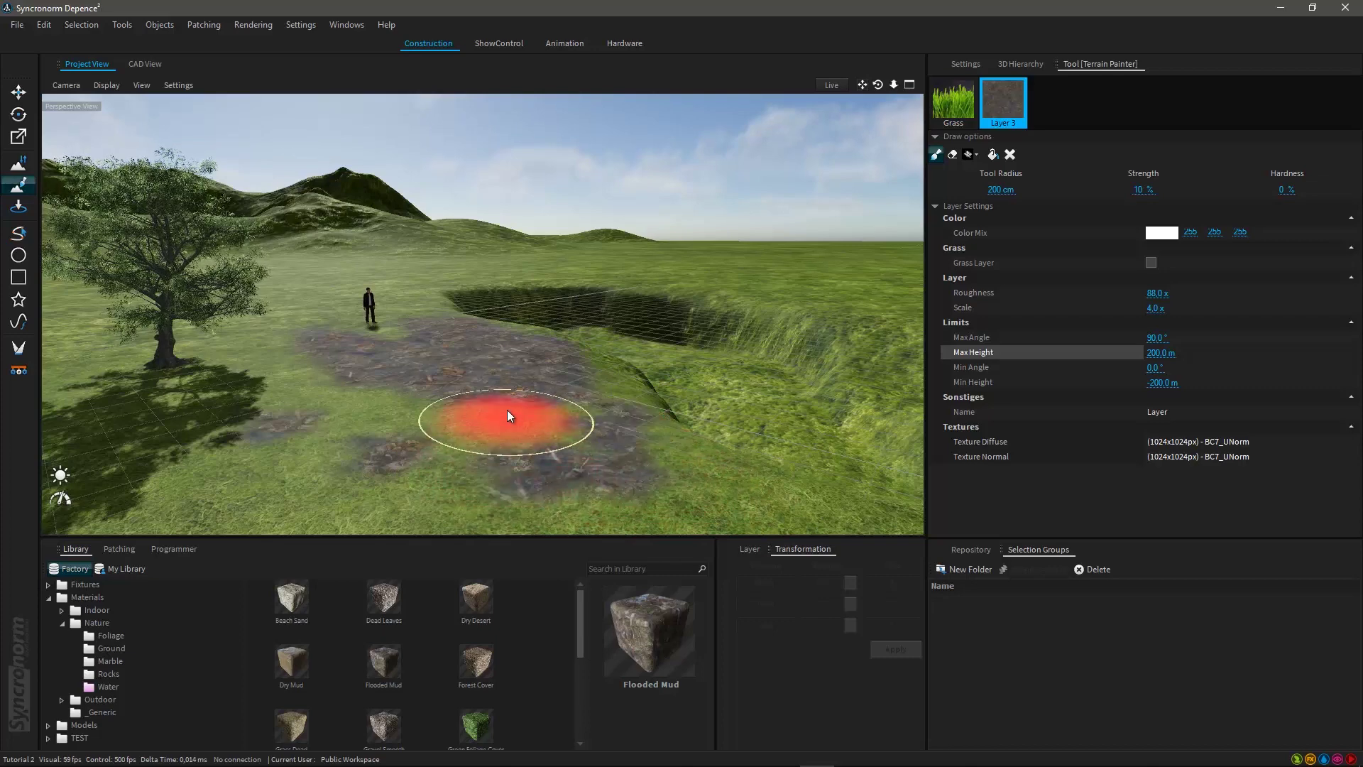
pyautogui.moveTo(507, 411); pyautogui.dragTo(429, 396, button='right')
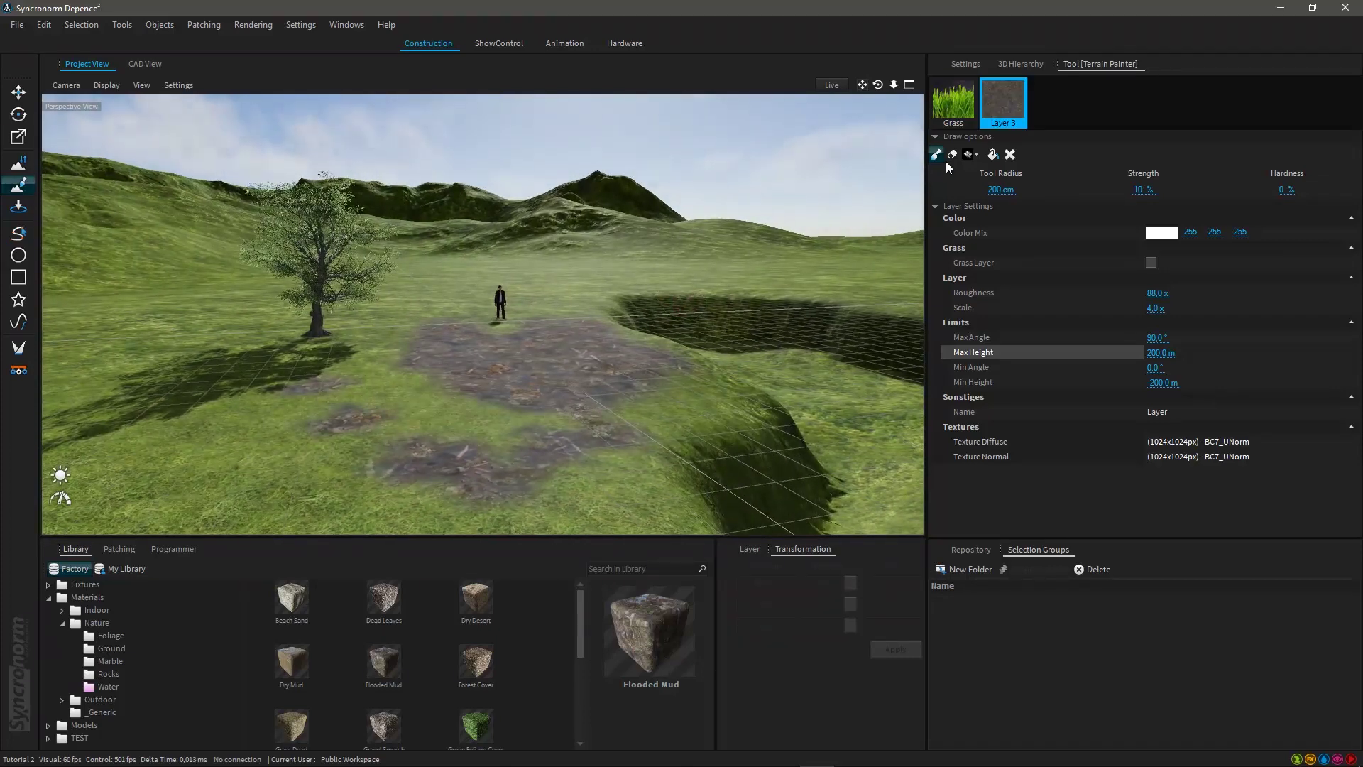
# - Fill the whole terrain with the Flooded Mud layer
pyautogui.click(994, 156)
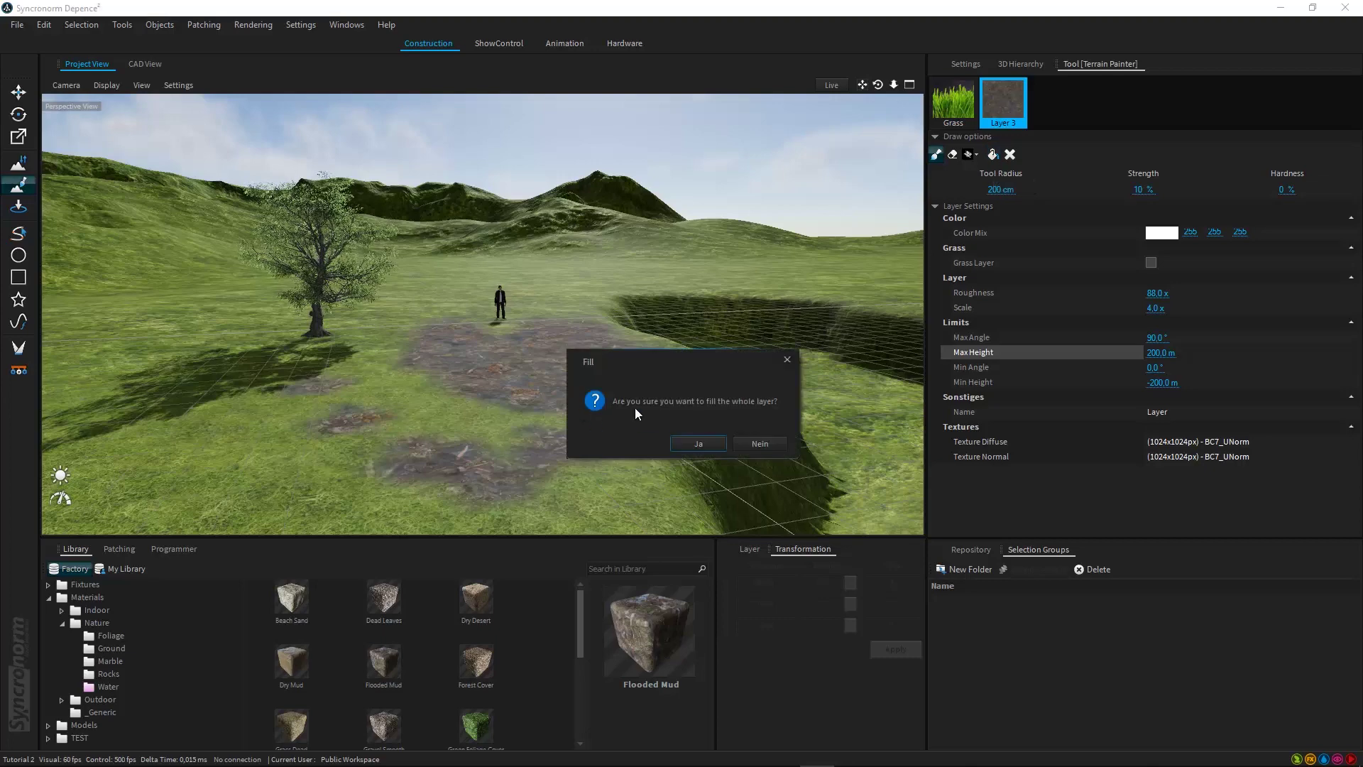
pyautogui.click(698, 444)
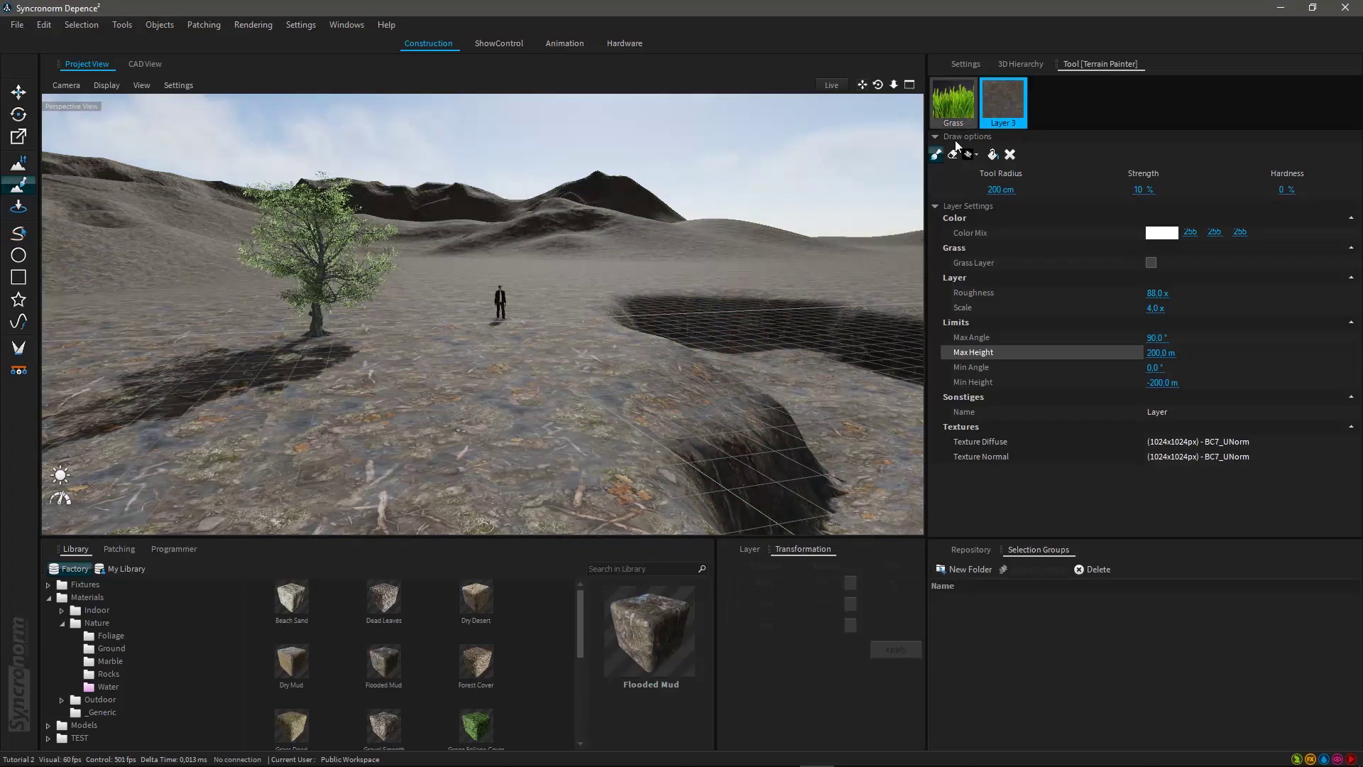
pyautogui.moveTo(578, 339); pyautogui.dragTo(487, 343, button='right')
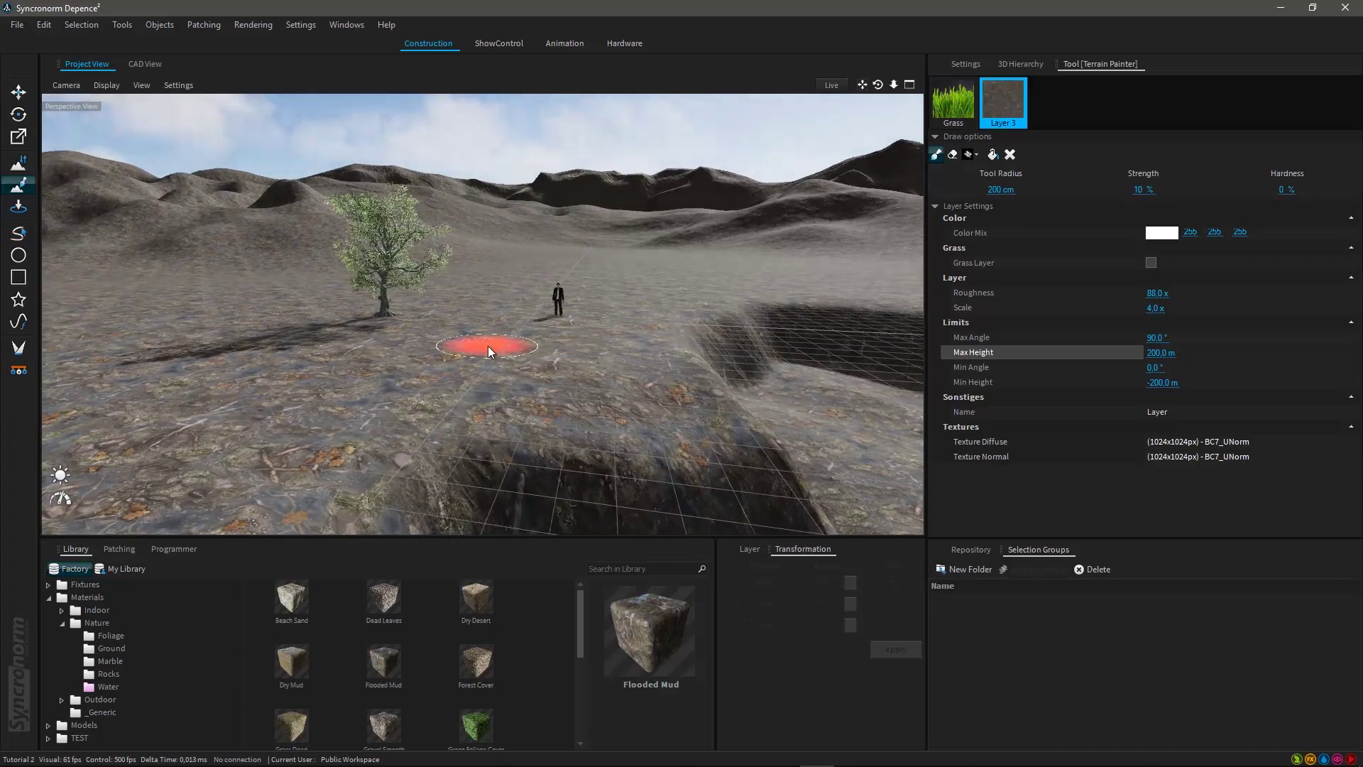
# - Clear the whole Flooded Mud layer and paint a fresh irregular mud patch between the tree and the pit
pyautogui.click(1011, 155)
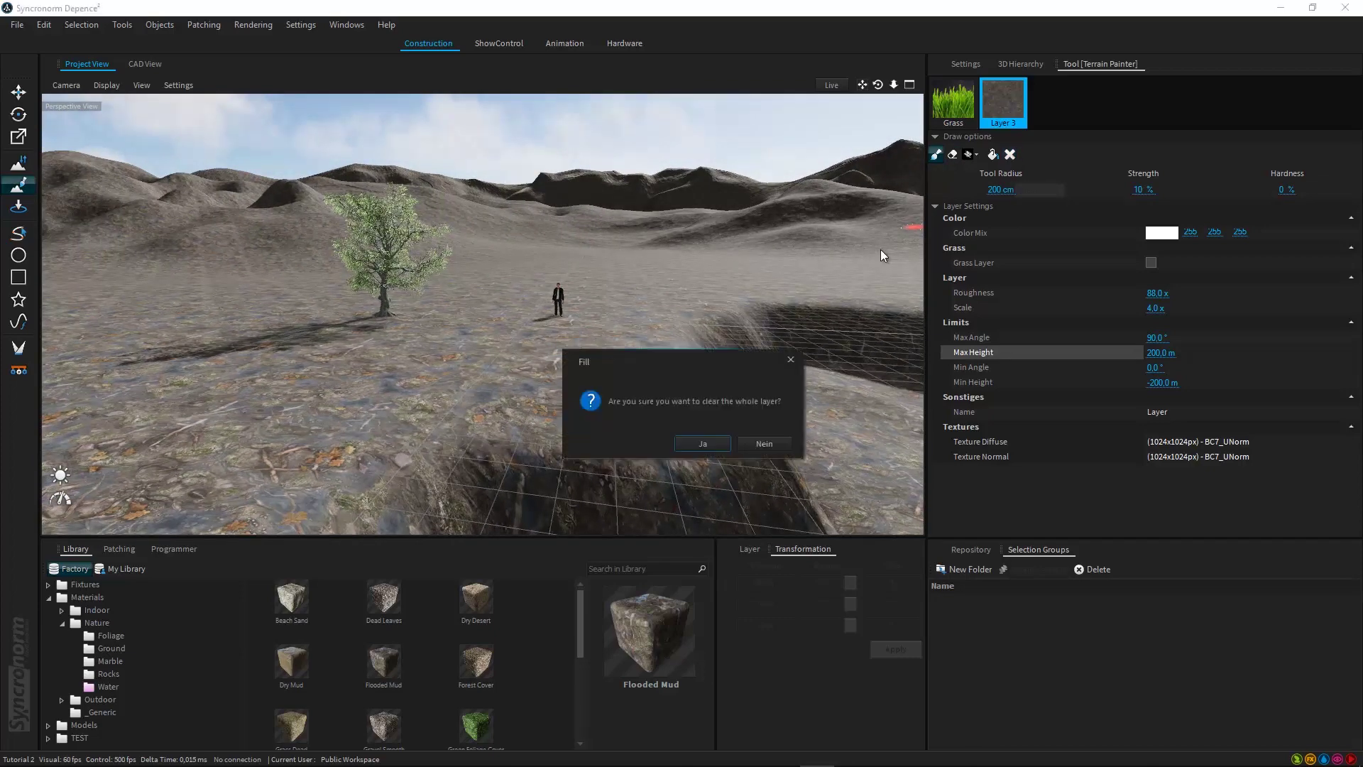
pyautogui.click(703, 444)
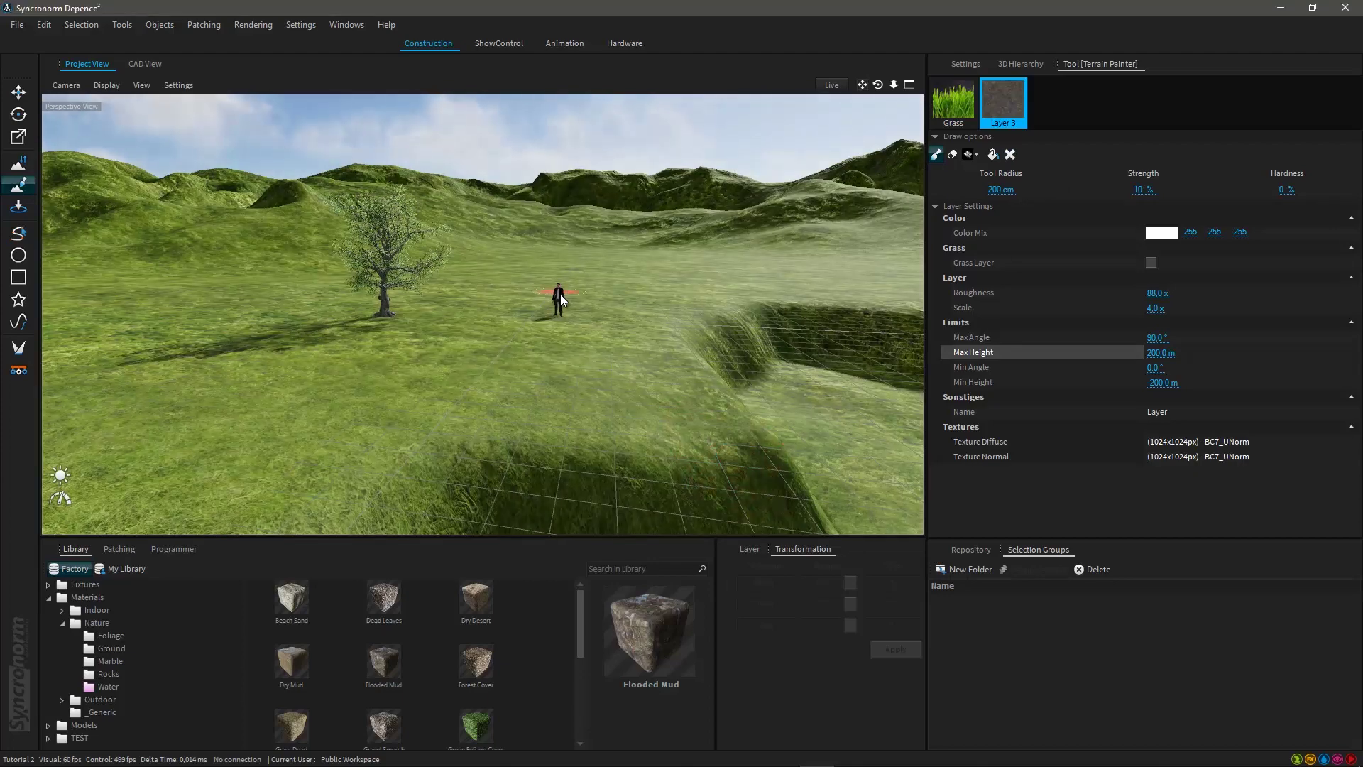
pyautogui.scroll(5, 497, 337)
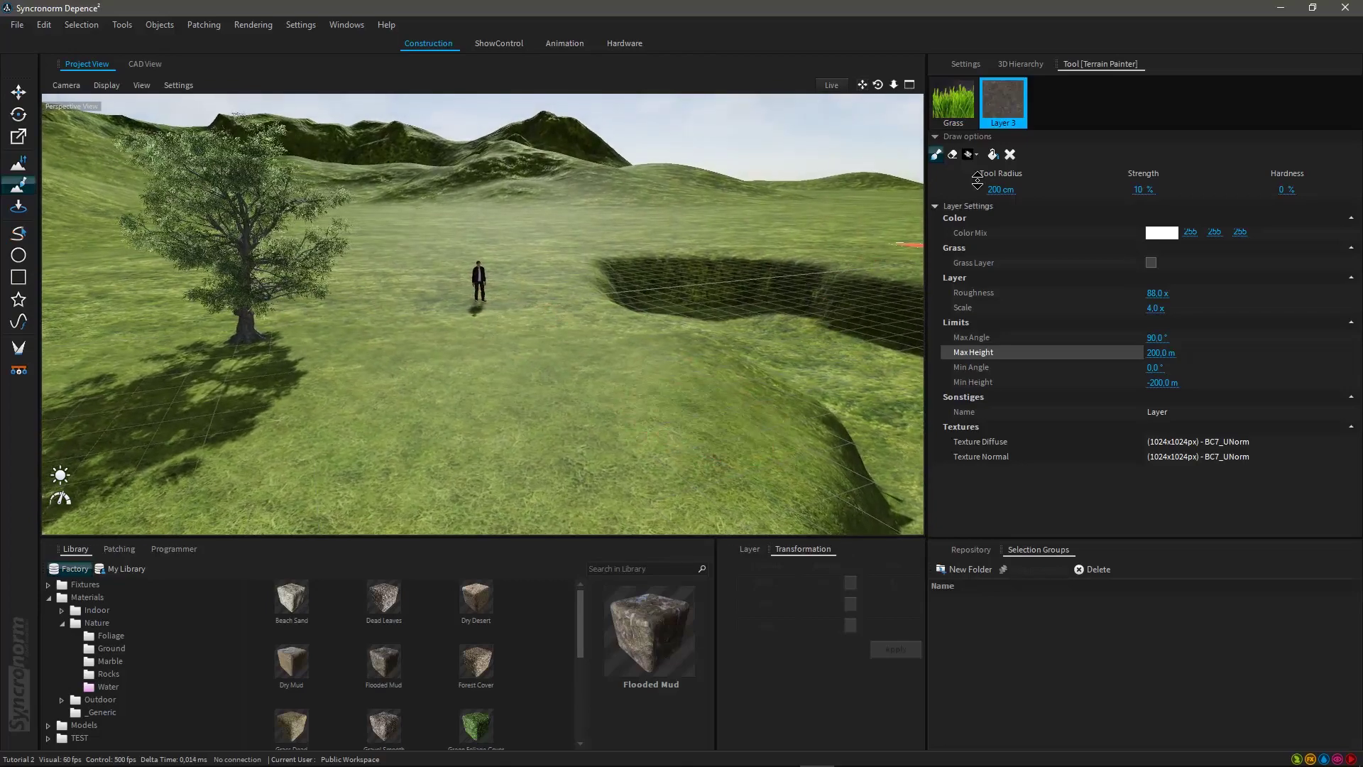
pyautogui.moveTo(599, 446)
pyautogui.mouseDown()
pyautogui.moveTo(580, 373)
pyautogui.moveTo(551, 357)
pyautogui.moveTo(490, 419)
pyautogui.moveTo(362, 411)
pyautogui.moveTo(336, 449)
pyautogui.moveTo(385, 393)
pyautogui.moveTo(365, 306)
pyautogui.moveTo(202, 437)
pyautogui.moveTo(399, 432)
pyautogui.mouseUp()
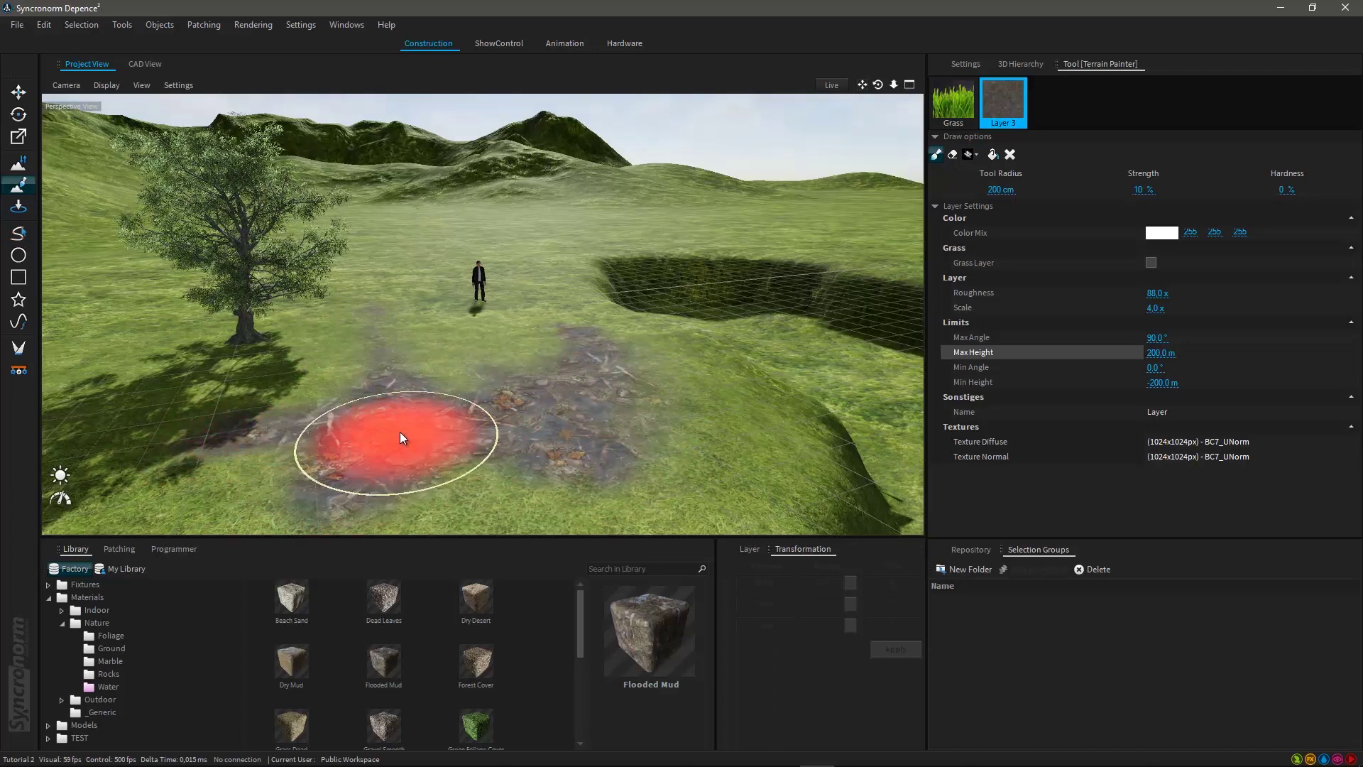
# - Add the Forest Cover material from the library as a new terrain layer after the Flooded Mud layer
pyautogui.click(476, 663)
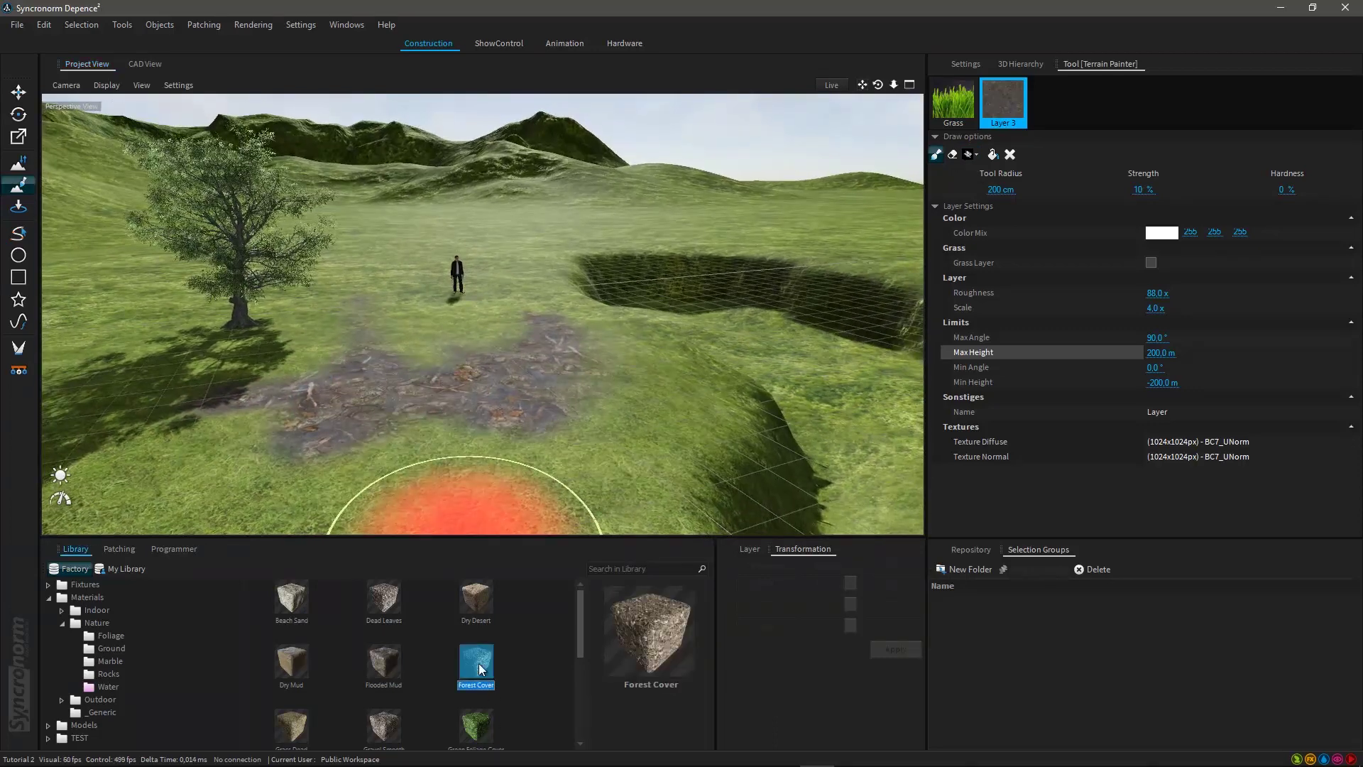
pyautogui.moveTo(479, 667); pyautogui.dragTo(975, 477)
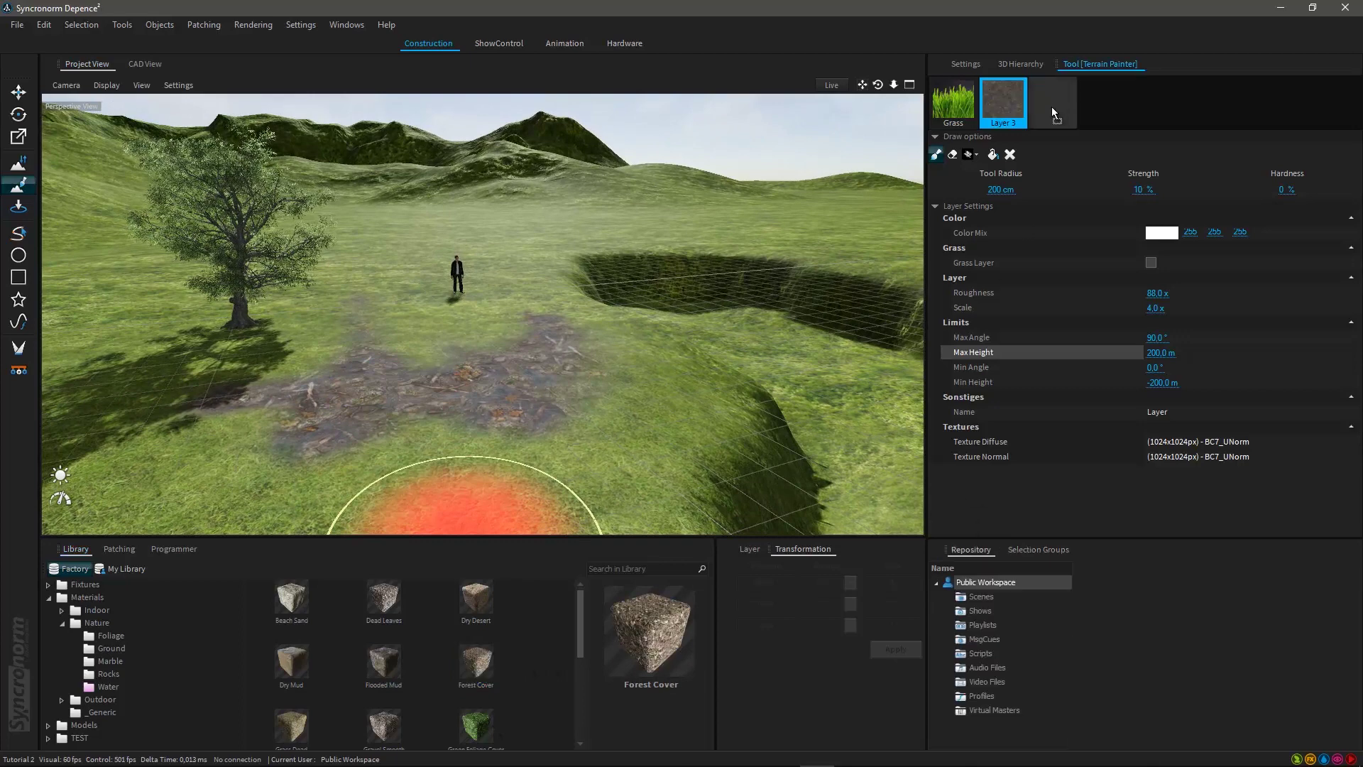
pyautogui.moveTo(1051, 106); pyautogui.dragTo(1052, 106)
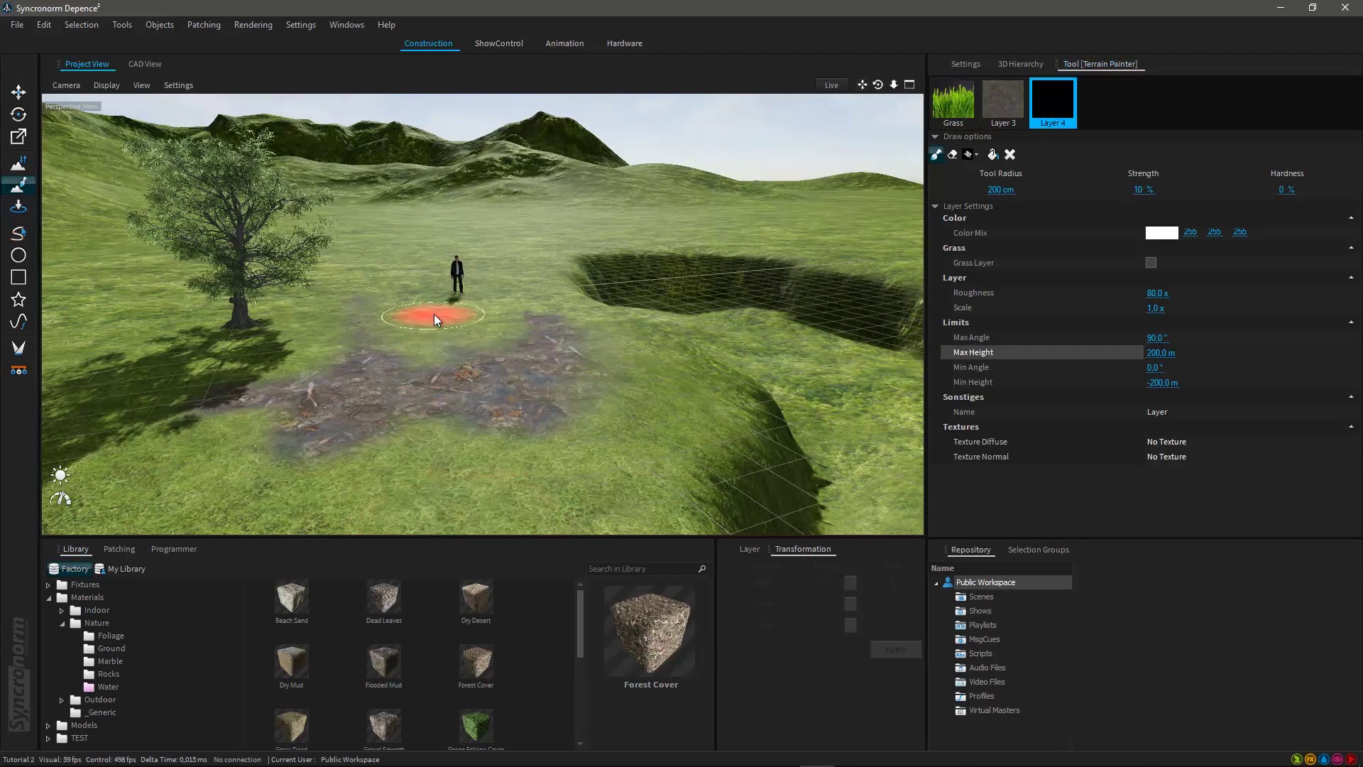
# - Paint forest cover on the grass around the tree and beside the mud patch, enlarging the brush radius to 361 cm
pyautogui.moveTo(433, 314)
pyautogui.mouseDown()
pyautogui.moveTo(480, 344)
pyautogui.moveTo(194, 357)
pyautogui.moveTo(269, 311)
pyautogui.moveTo(152, 339)
pyautogui.moveTo(263, 372)
pyautogui.moveTo(318, 308)
pyautogui.moveTo(390, 359)
pyautogui.mouseUp()
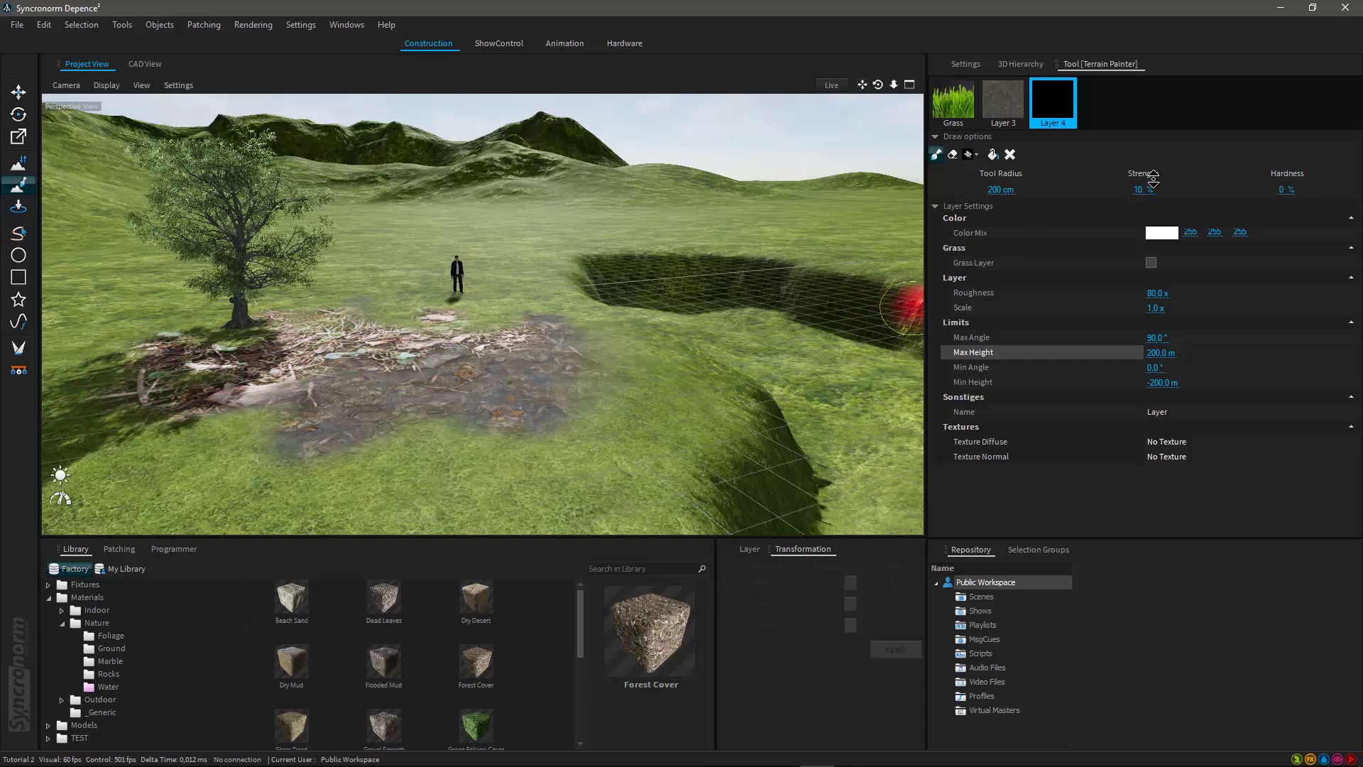
pyautogui.moveTo(1020, 190)
pyautogui.mouseDown()
pyautogui.moveTo(1021, 160)
pyautogui.moveTo(1065, 174)
pyautogui.moveTo(1037, 174)
pyautogui.mouseUp()
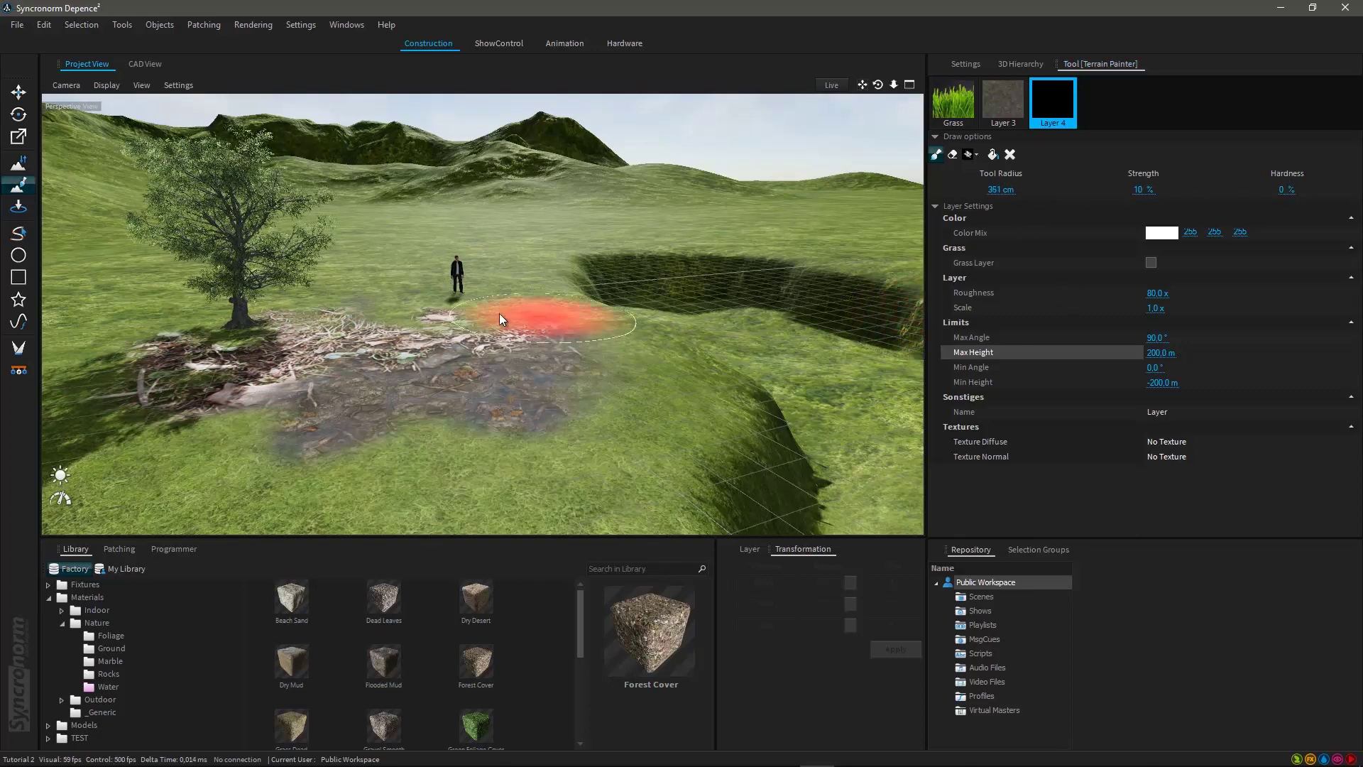
pyautogui.moveTo(381, 299)
pyautogui.mouseDown()
pyautogui.moveTo(159, 328)
pyautogui.moveTo(206, 344)
pyautogui.moveTo(139, 316)
pyautogui.moveTo(434, 360)
pyautogui.mouseUp()
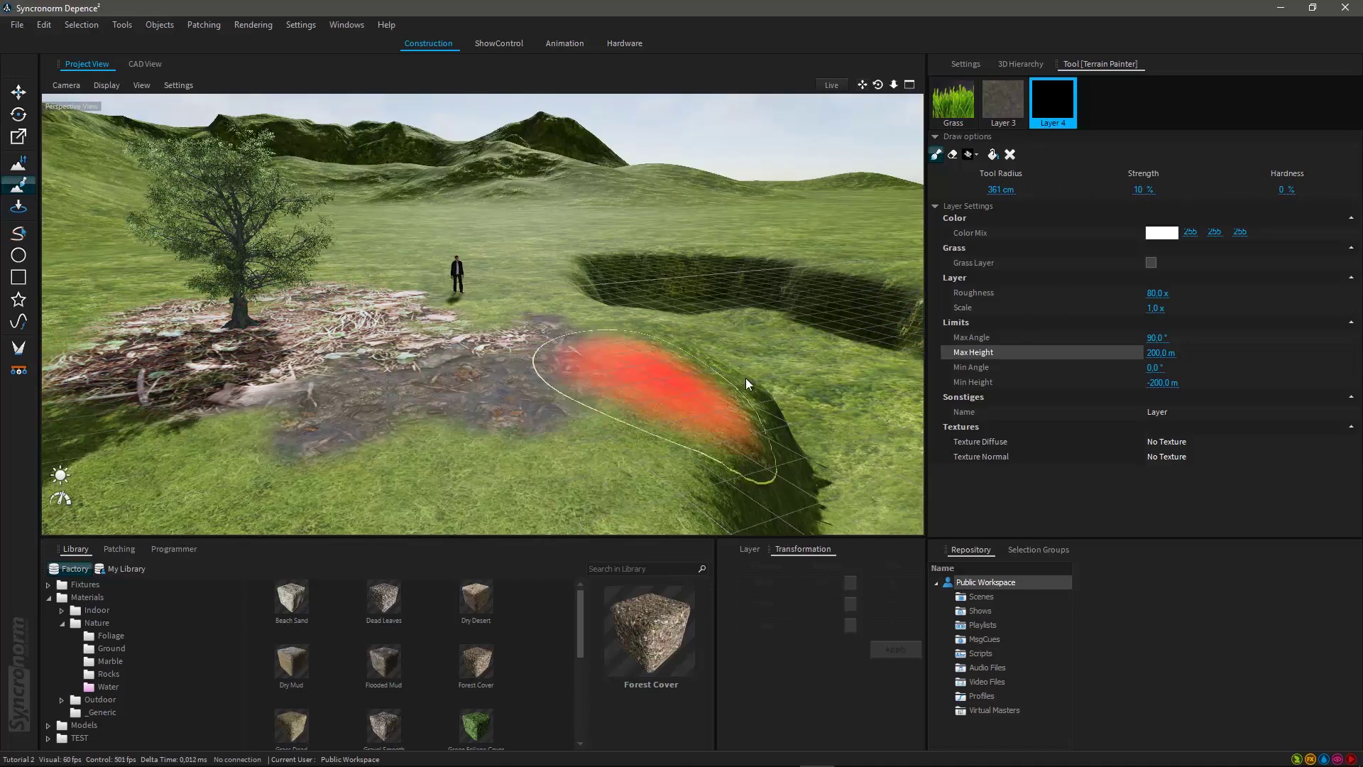
# - Set the Forest Cover layer's scale to 5 and extend the painted cover over the grass in front of the tree
pyautogui.moveTo(1156, 309); pyautogui.dragTo(1173, 307)
pyautogui.scroll(-4, 441, 317)
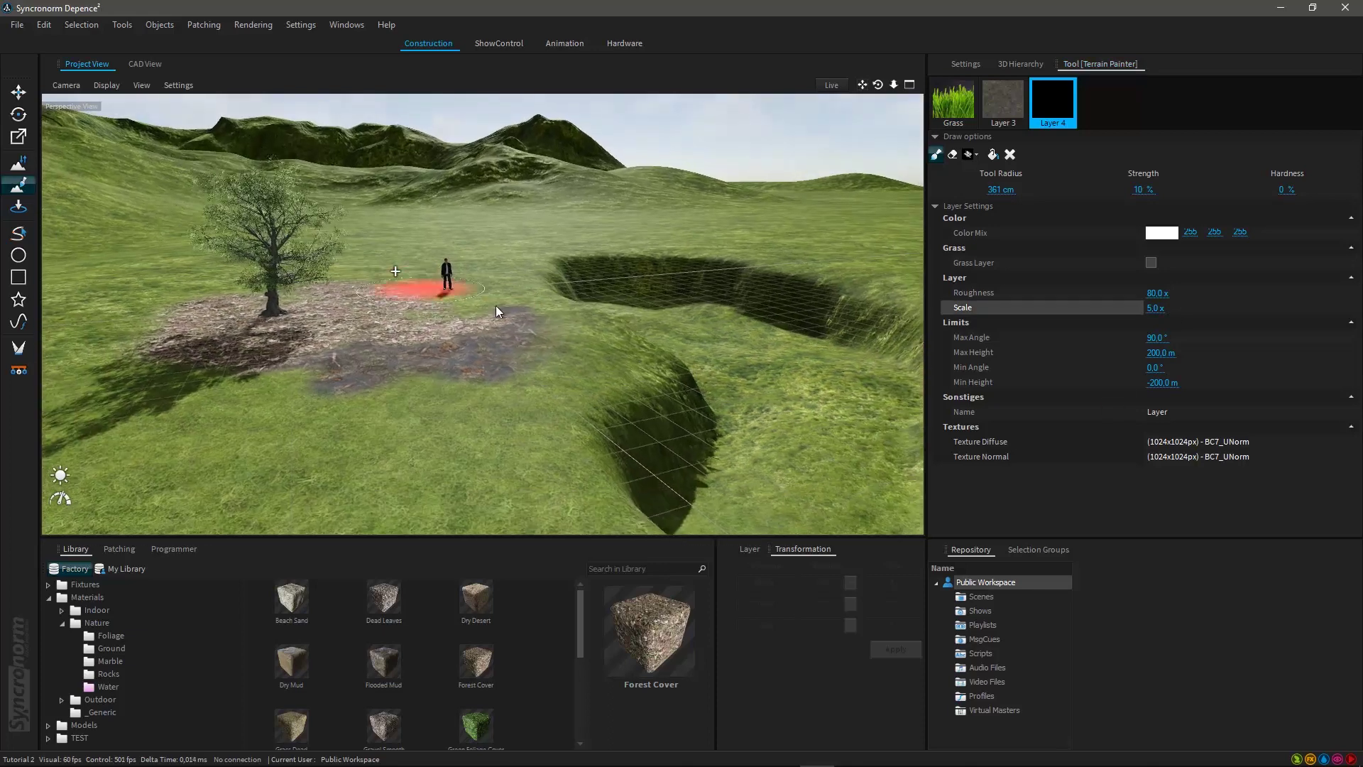
pyautogui.scroll(2, 402, 316)
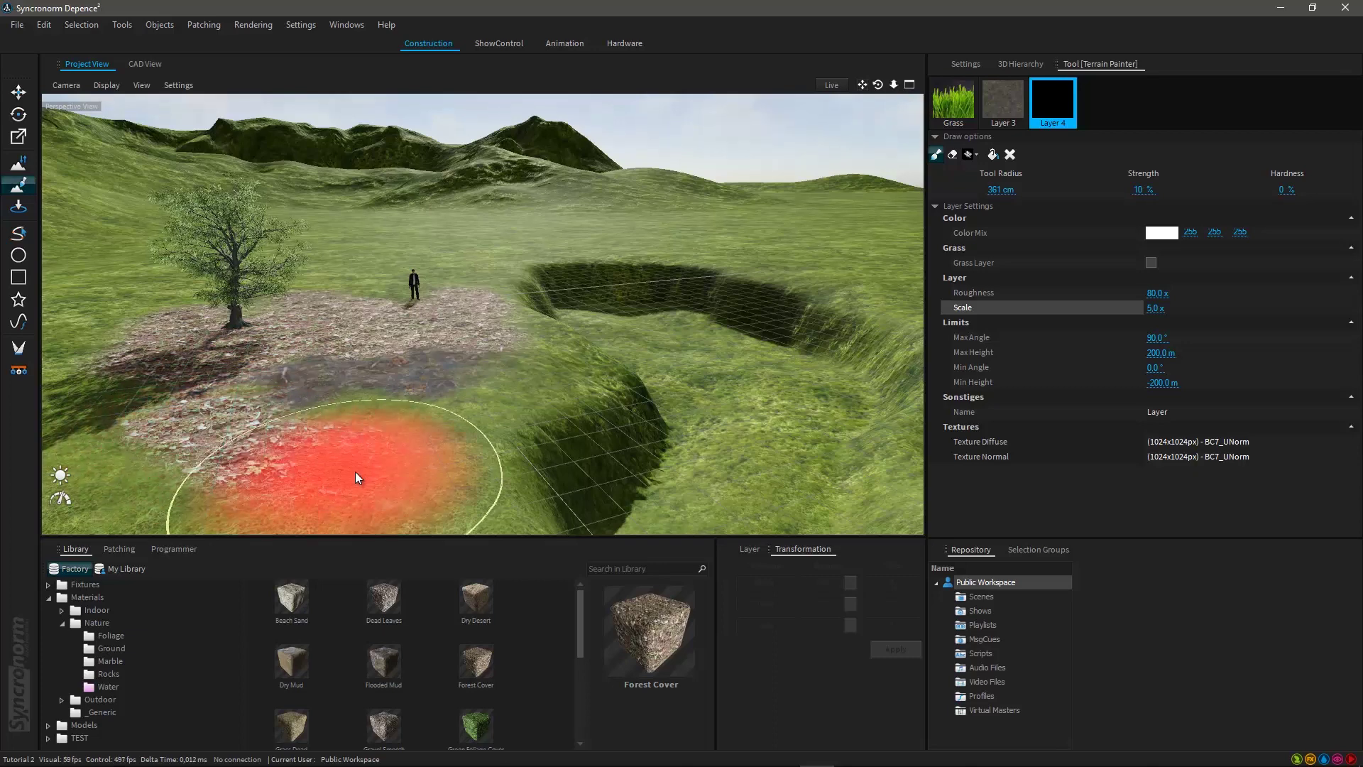
pyautogui.moveTo(355, 472)
pyautogui.mouseDown()
pyautogui.moveTo(130, 385)
pyautogui.moveTo(95, 465)
pyautogui.moveTo(82, 372)
pyautogui.moveTo(207, 501)
pyautogui.mouseUp()
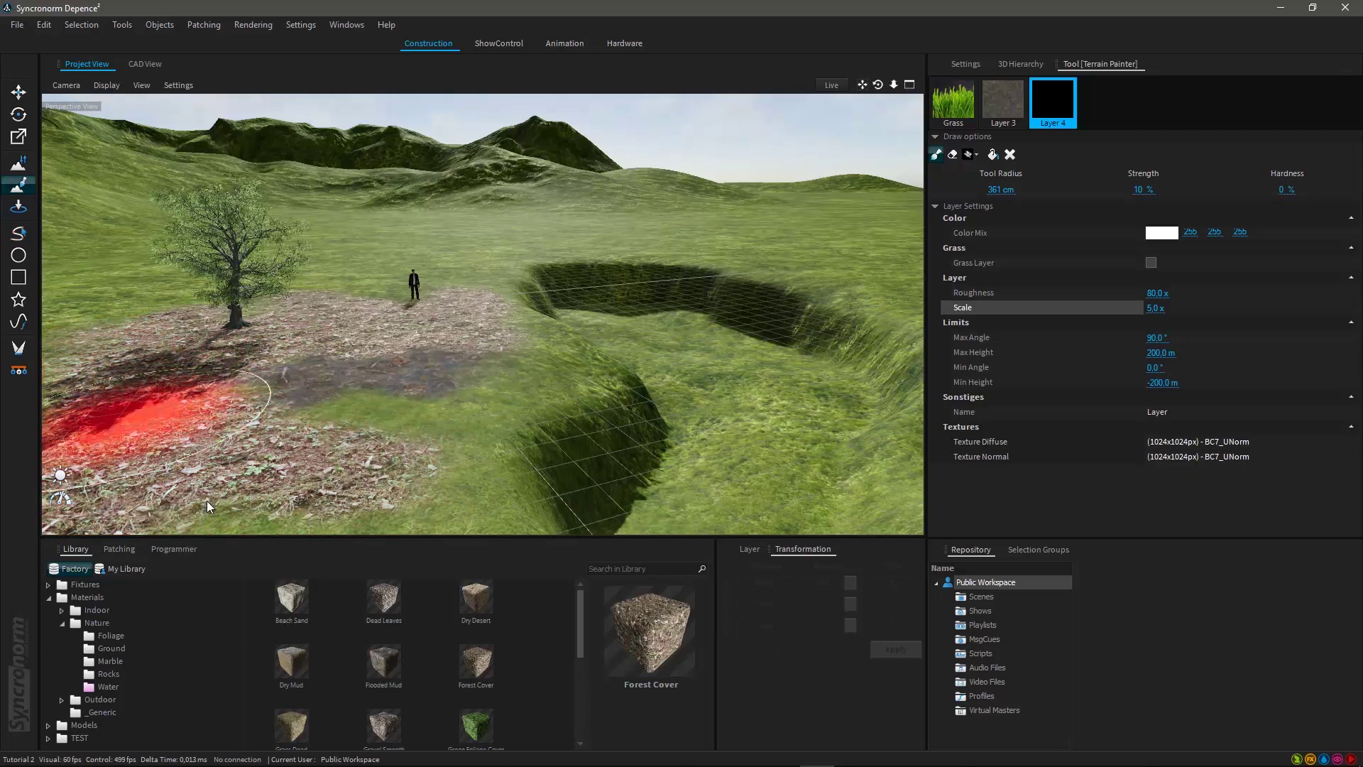
# - Add the River Mud material as a new terrain layer and paint it across the floor of the pit
pyautogui.scroll(-5, 389, 685)
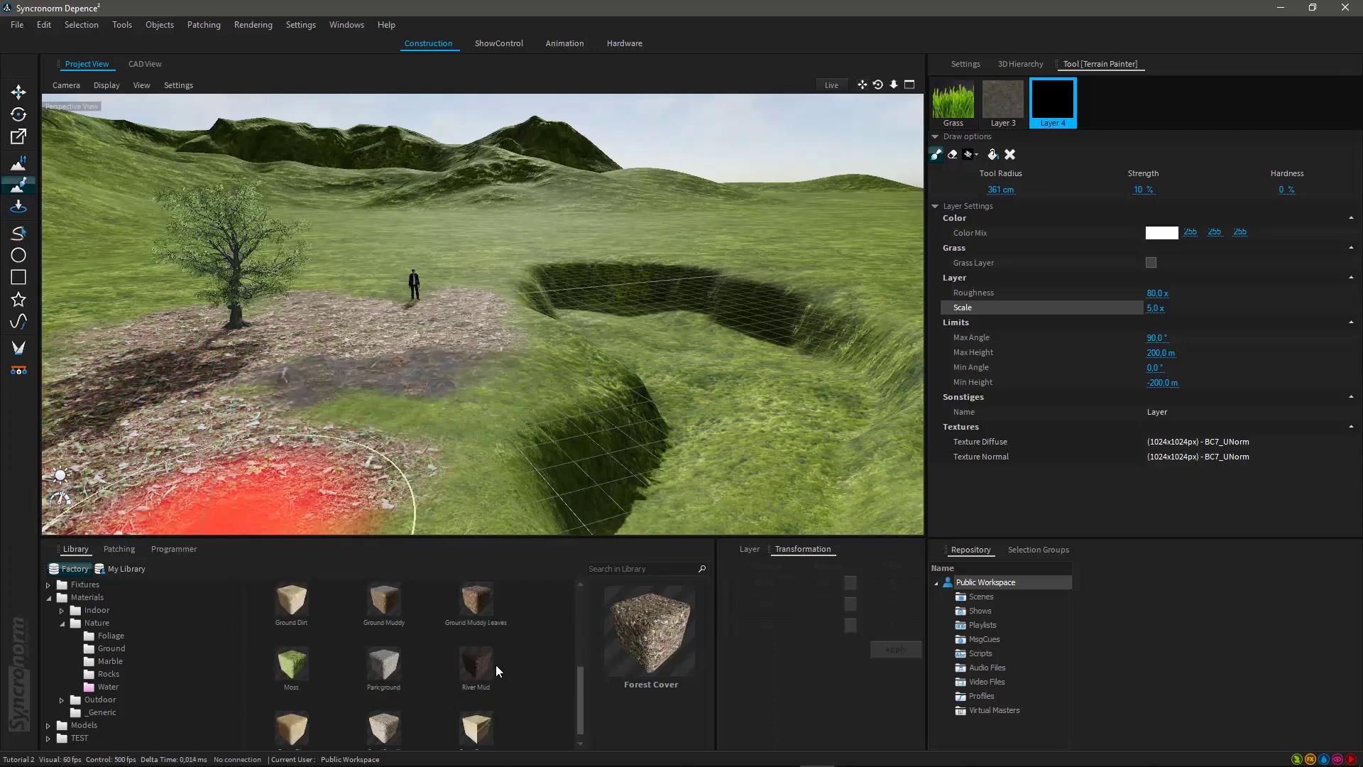
pyautogui.click(477, 663)
pyautogui.moveTo(481, 665); pyautogui.dragTo(1100, 104)
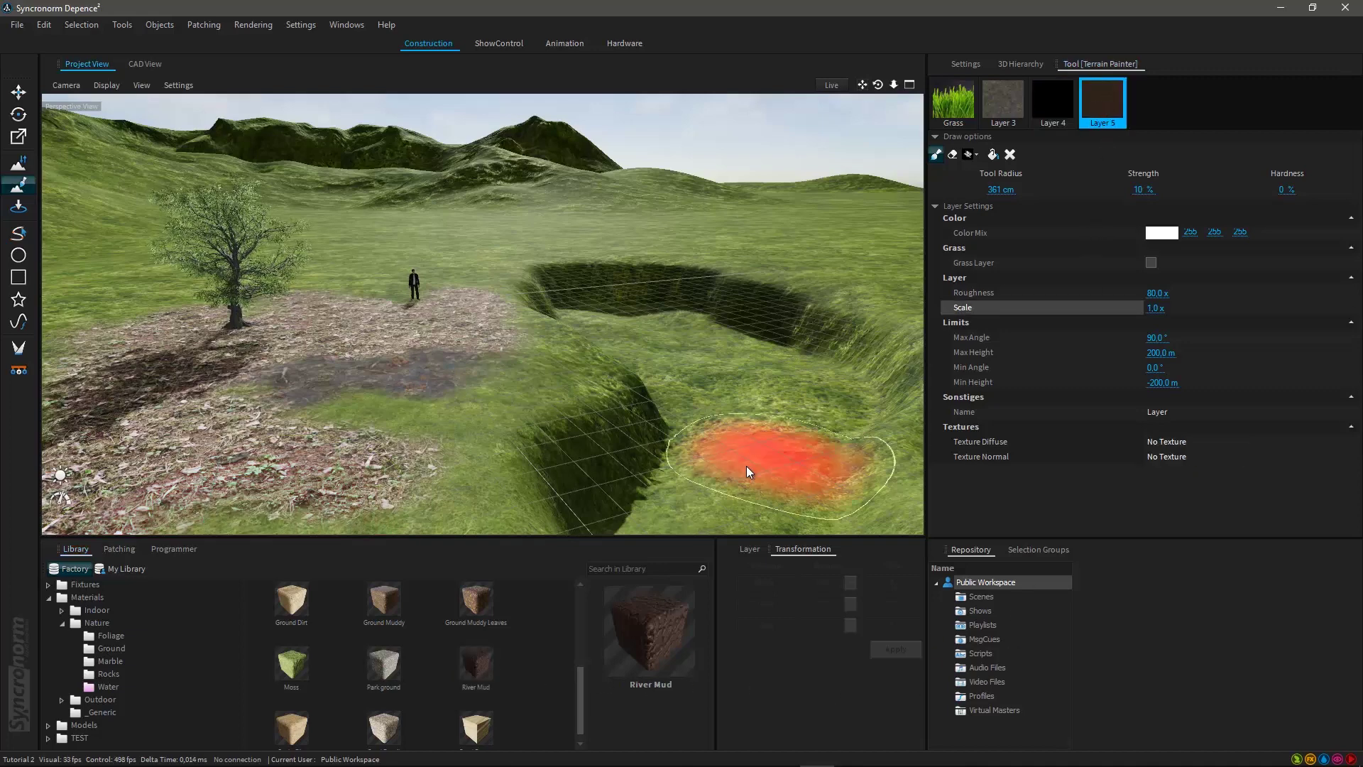
pyautogui.moveTo(723, 454); pyautogui.dragTo(655, 335, button='middle')
pyautogui.moveTo(655, 335)
pyautogui.mouseDown()
pyautogui.moveTo(672, 352)
pyautogui.moveTo(573, 504)
pyautogui.moveTo(666, 429)
pyautogui.moveTo(683, 454)
pyautogui.moveTo(731, 344)
pyautogui.moveTo(637, 365)
pyautogui.moveTo(566, 311)
pyautogui.mouseUp()
pyautogui.moveTo(754, 372)
pyautogui.mouseDown()
pyautogui.moveTo(590, 480)
pyautogui.moveTo(696, 431)
pyautogui.moveTo(710, 327)
pyautogui.mouseUp()
pyautogui.moveTo(602, 344)
pyautogui.mouseDown()
pyautogui.moveTo(581, 440)
pyautogui.moveTo(638, 339)
pyautogui.mouseUp()
pyautogui.moveTo(638, 340)
pyautogui.mouseDown(button='right')
pyautogui.moveTo(548, 347)
pyautogui.moveTo(601, 287)
pyautogui.moveTo(655, 321)
pyautogui.moveTo(651, 398)
pyautogui.moveTo(654, 369)
pyautogui.mouseUp(button='right')
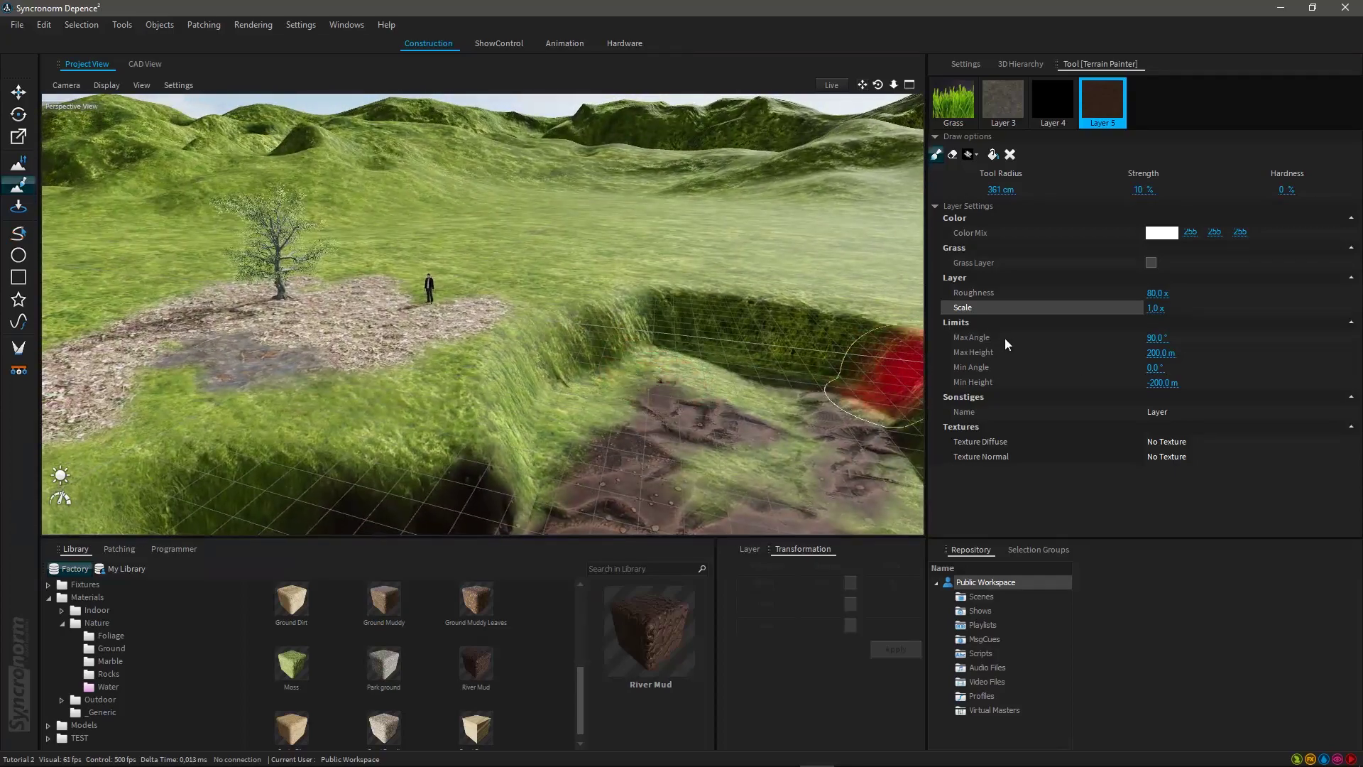
# - Add the Rock Wall material from the Rocks library as a new layer and fill the whole terrain with it
pyautogui.click(108, 674)
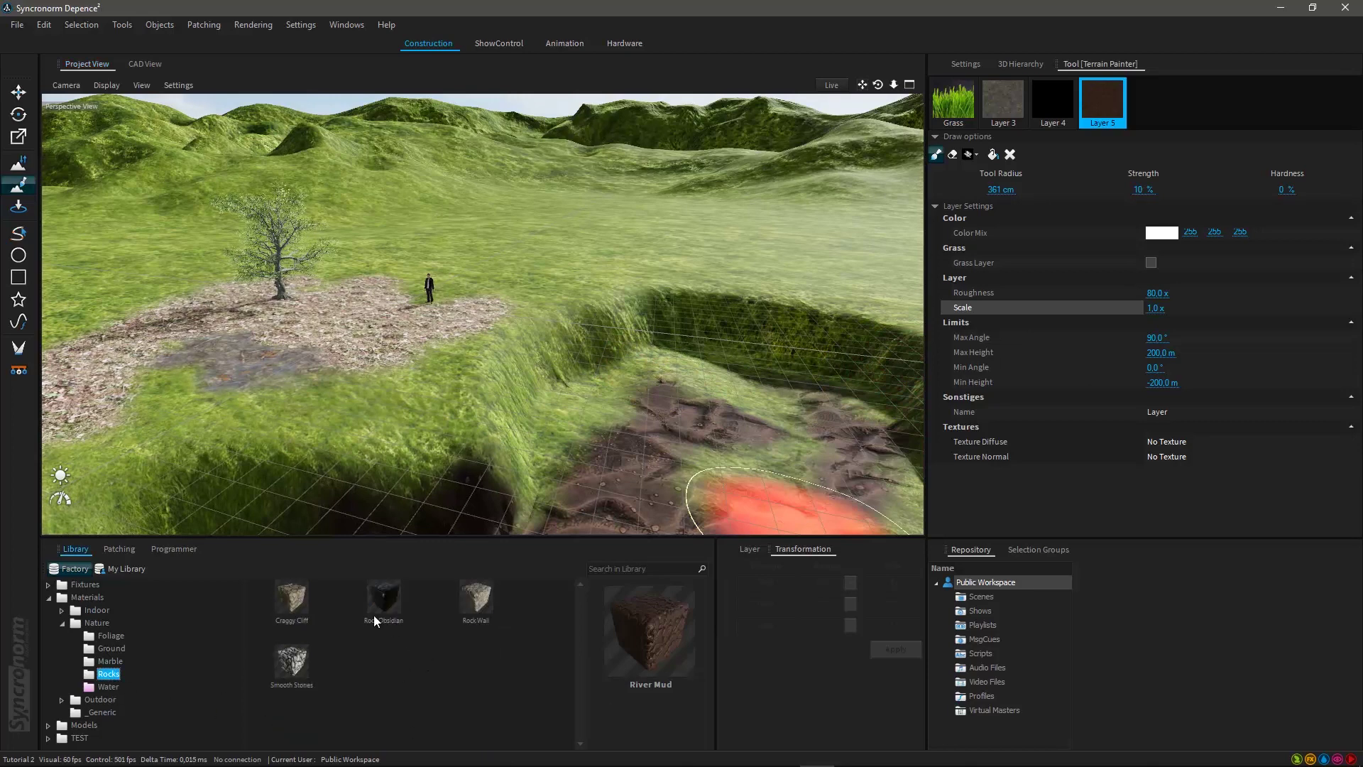
pyautogui.click(470, 602)
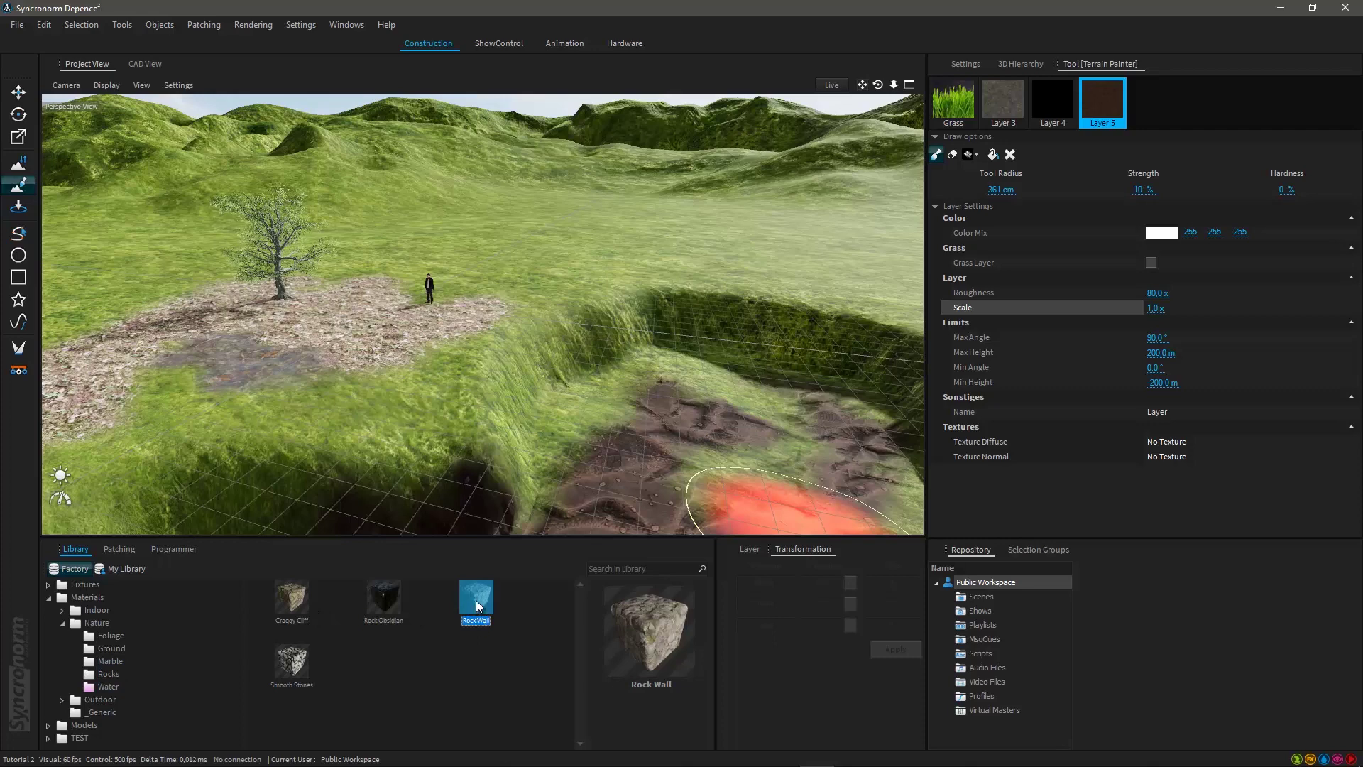
pyautogui.moveTo(1016, 620); pyautogui.dragTo(1063, 383)
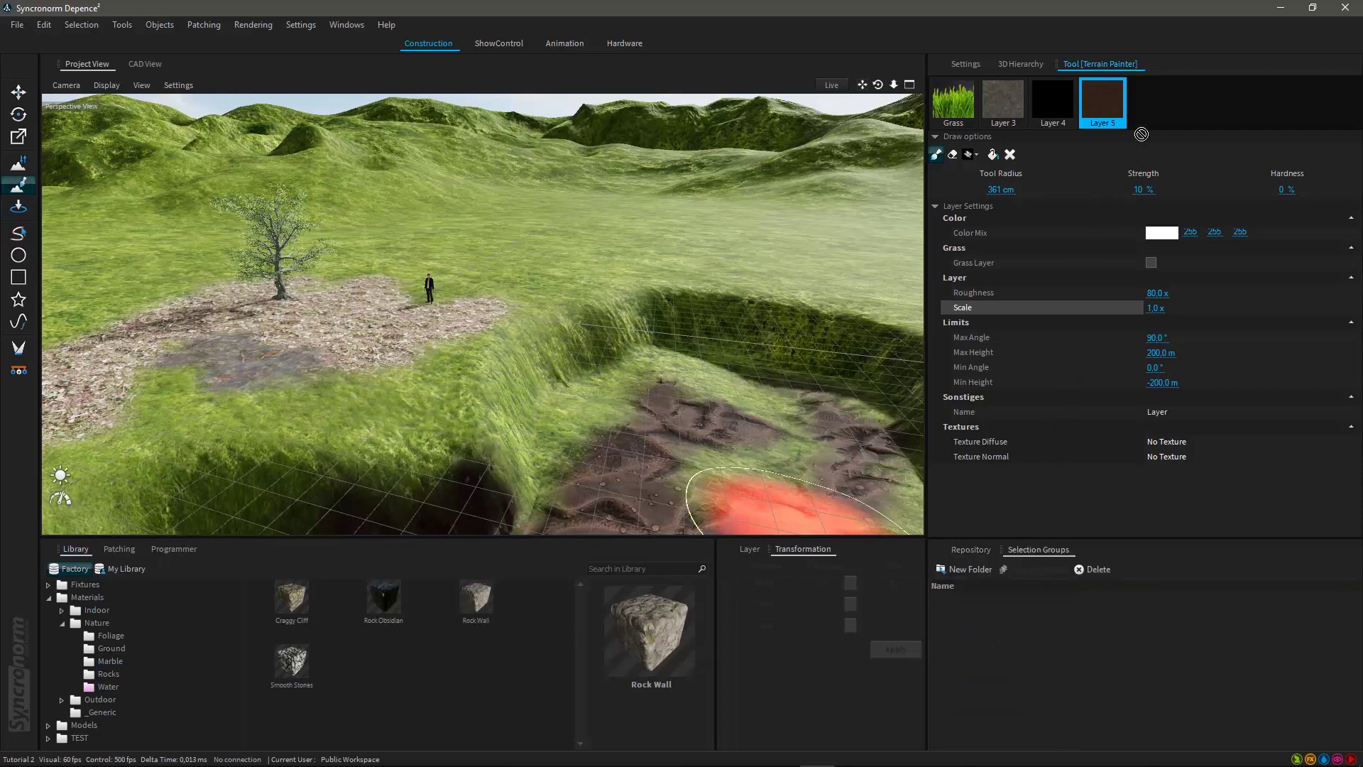
pyautogui.moveTo(1155, 104); pyautogui.dragTo(1156, 104)
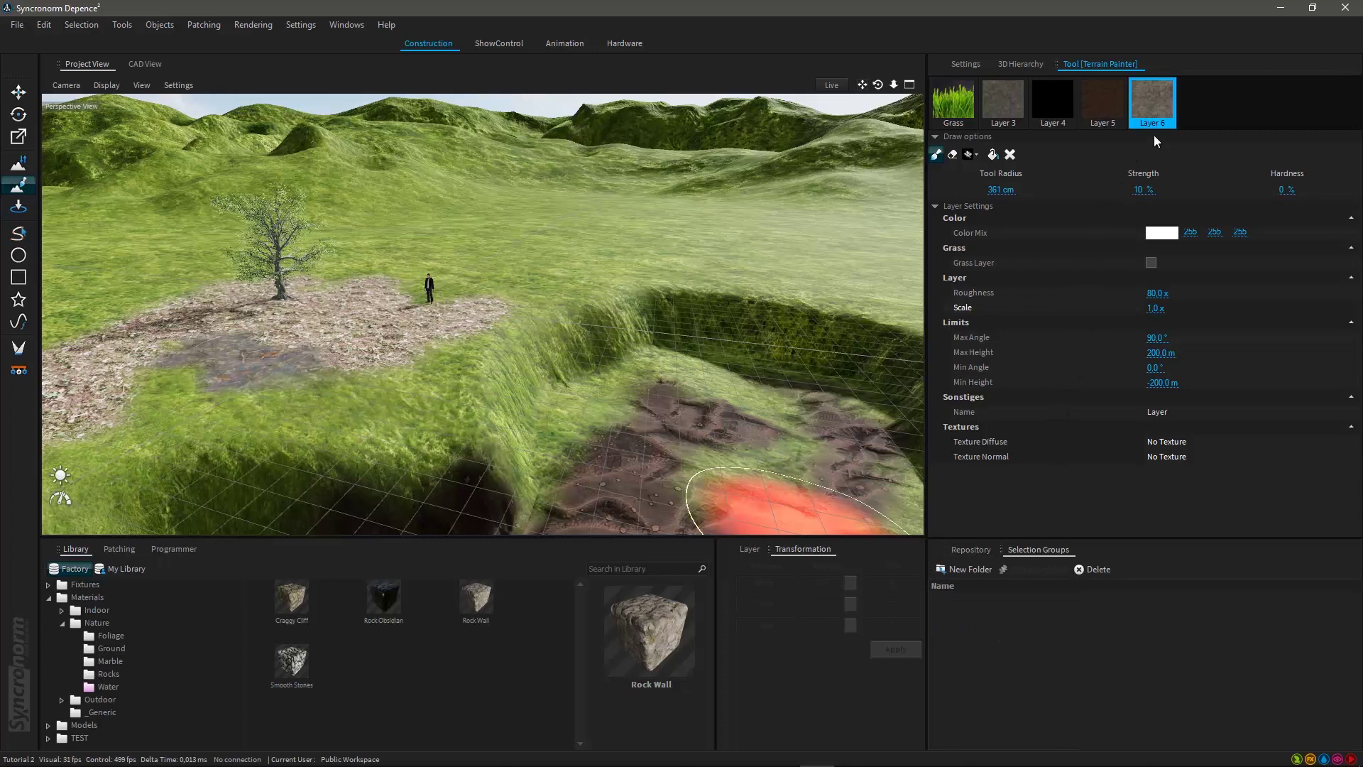
pyautogui.click(993, 155)
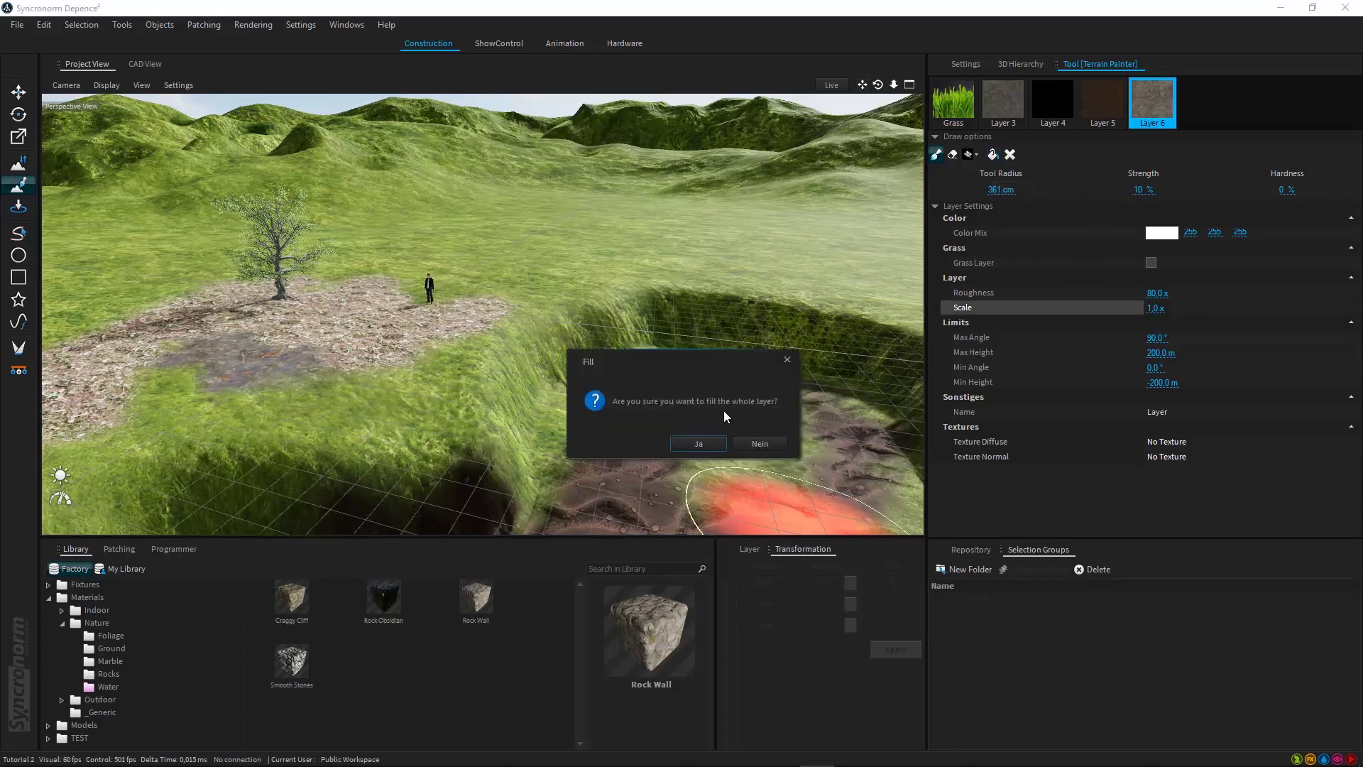
pyautogui.click(698, 444)
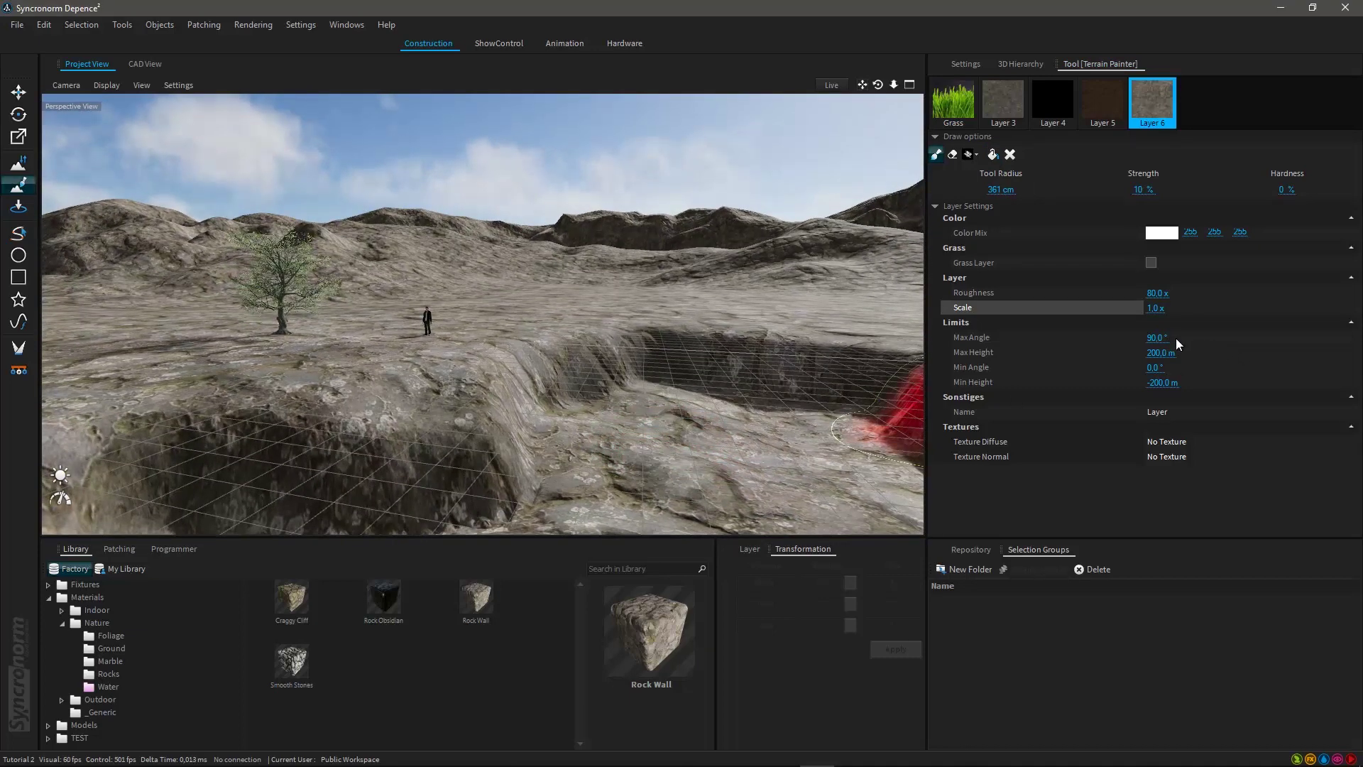
# - Limit the Rock Wall layer to a max angle of 42° and set its scale to 8
pyautogui.moveTo(1171, 338); pyautogui.dragTo(1171, 342)
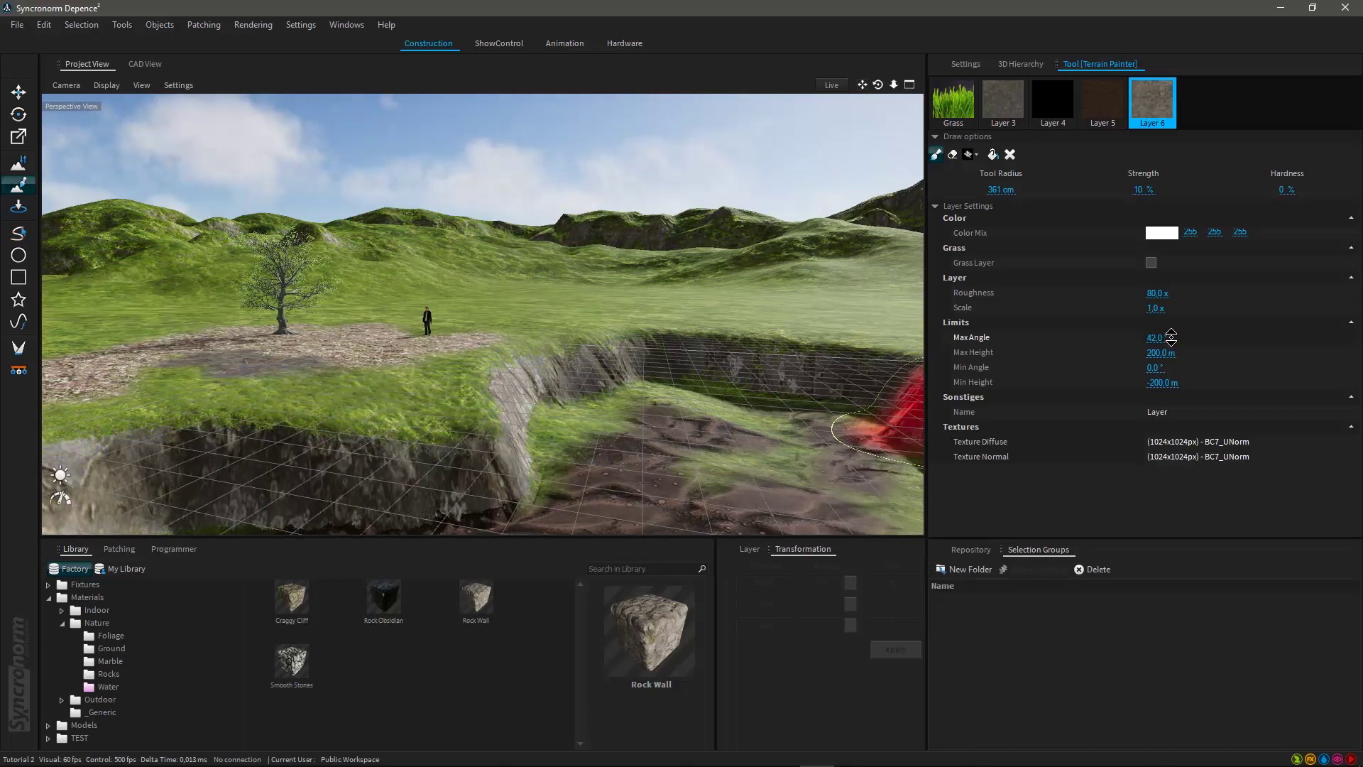
pyautogui.moveTo(467, 447)
pyautogui.mouseDown(button='middle')
pyautogui.moveTo(600, 436)
pyautogui.moveTo(544, 461)
pyautogui.moveTo(612, 404)
pyautogui.moveTo(638, 406)
pyautogui.mouseUp(button='middle')
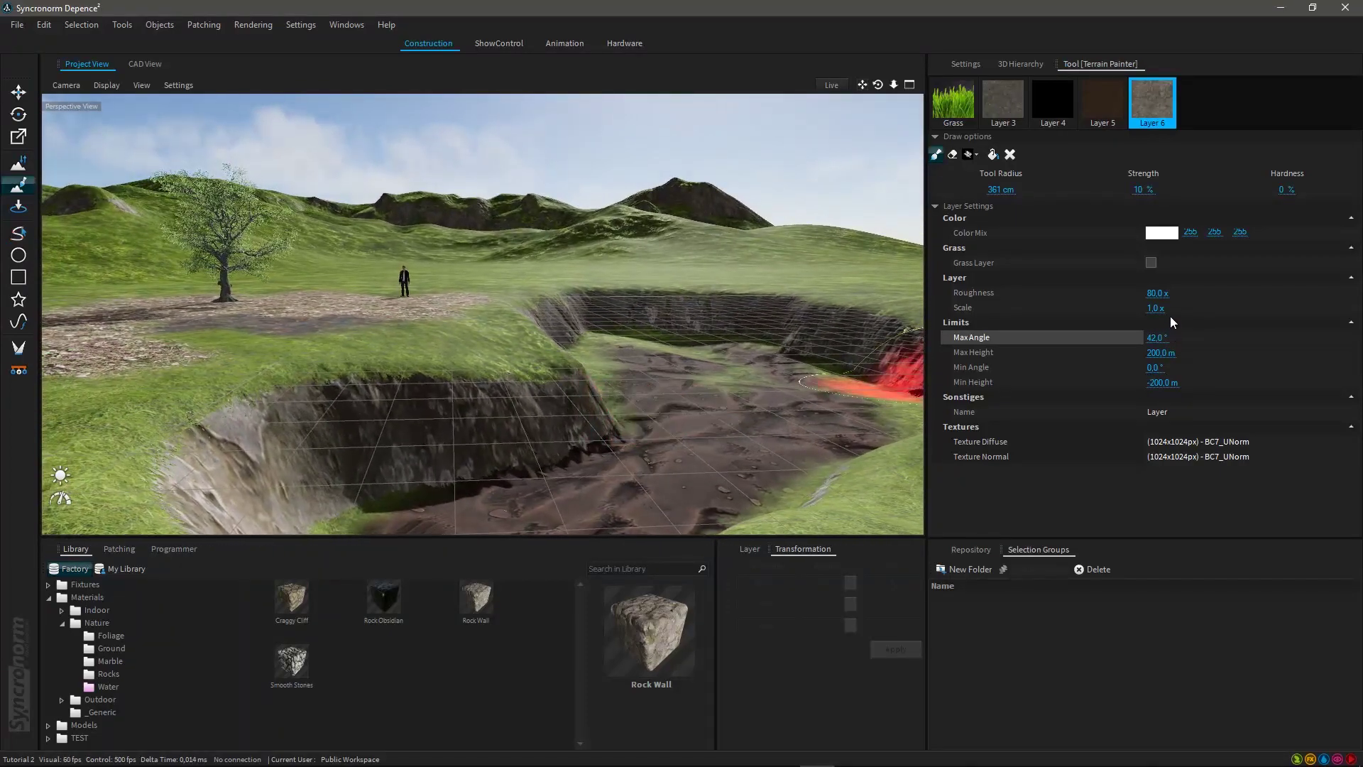
pyautogui.moveTo(1170, 308); pyautogui.dragTo(1174, 308)
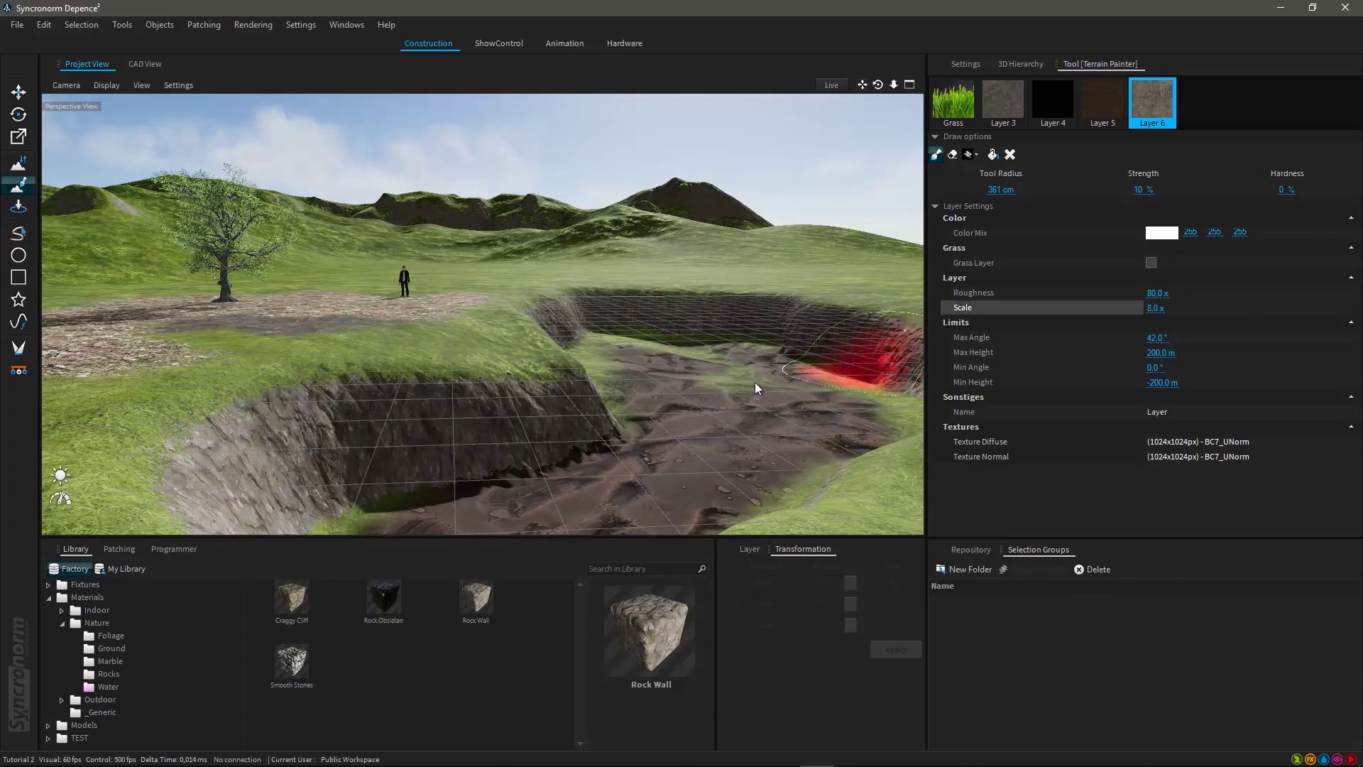
pyautogui.moveTo(461, 282)
pyautogui.mouseDown(button='middle')
pyautogui.moveTo(518, 318)
pyautogui.moveTo(536, 351)
pyautogui.moveTo(589, 307)
pyautogui.moveTo(590, 323)
pyautogui.moveTo(433, 322)
pyautogui.moveTo(641, 348)
pyautogui.moveTo(569, 343)
pyautogui.moveTo(535, 318)
pyautogui.moveTo(713, 411)
pyautogui.moveTo(594, 312)
pyautogui.moveTo(590, 268)
pyautogui.moveTo(366, 344)
pyautogui.moveTo(356, 335)
pyautogui.moveTo(403, 342)
pyautogui.moveTo(321, 314)
pyautogui.moveTo(479, 290)
pyautogui.mouseUp(button='middle')
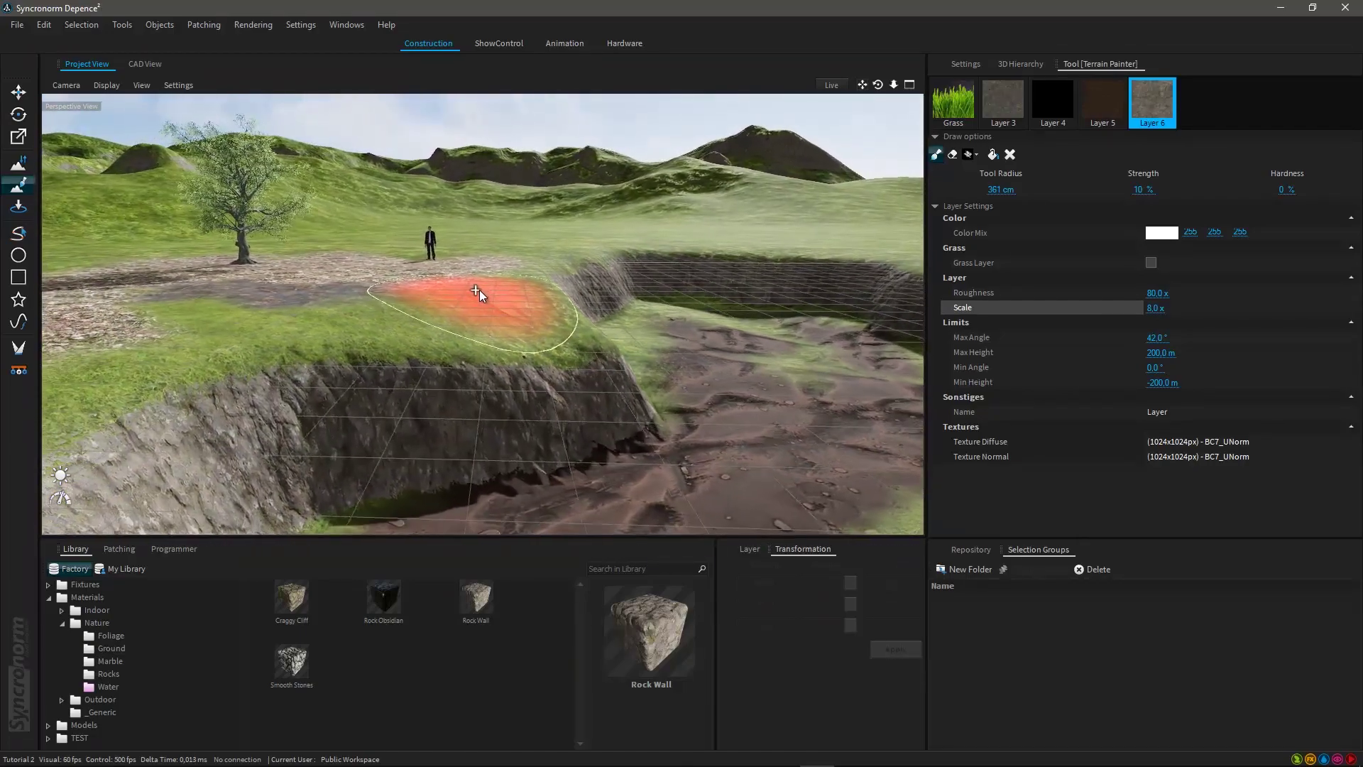